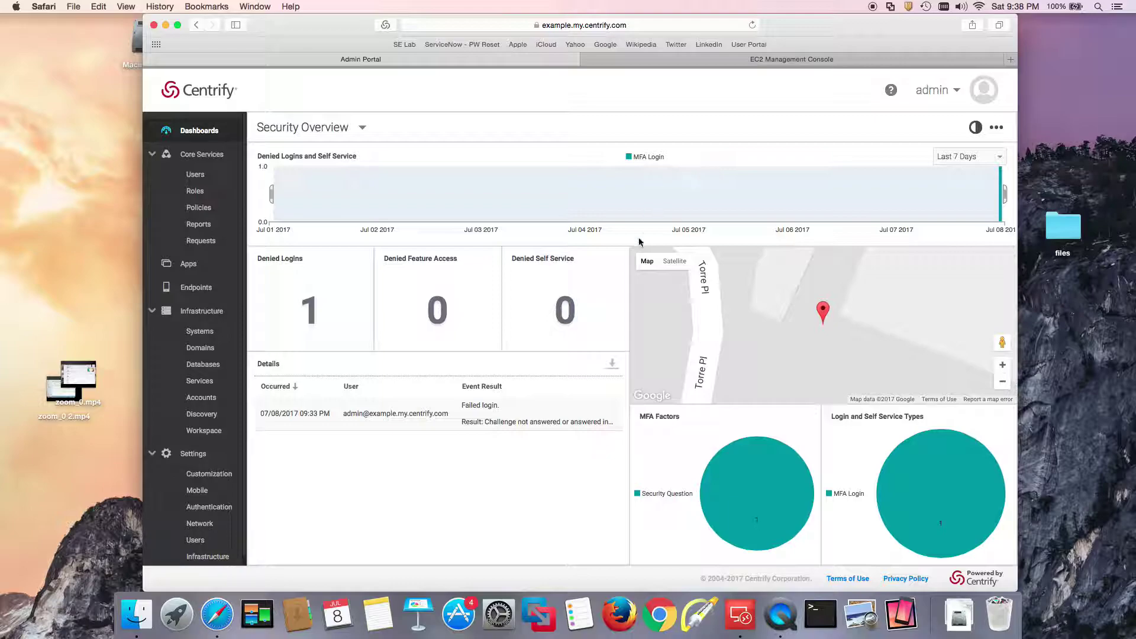
Go to Core Services > Roles to list the existing roles.
click(196, 192)
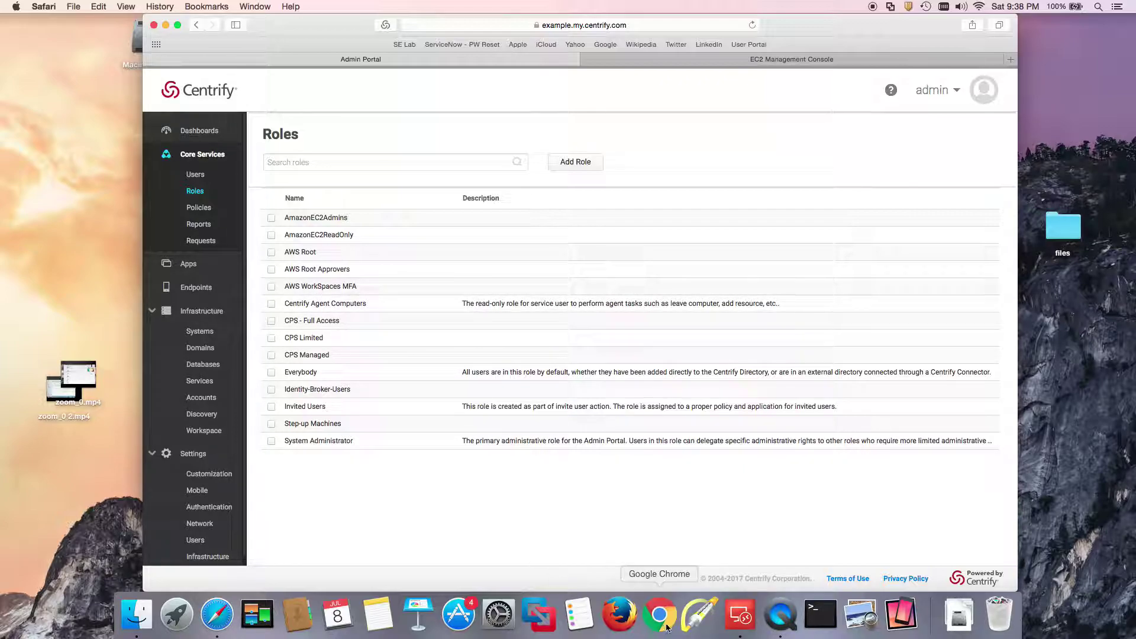
Mark the AWS Root Approvers role with an arrow and open the AWS WorkSpaces MFA role.
click(700, 614)
drag(401, 255, 355, 269)
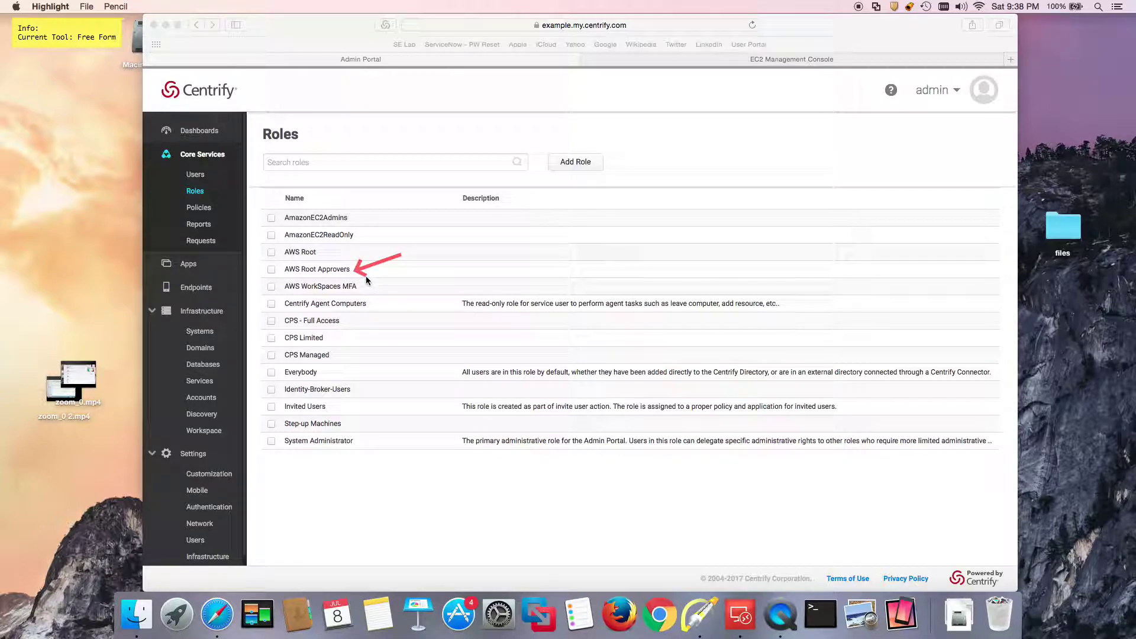
click(346, 288)
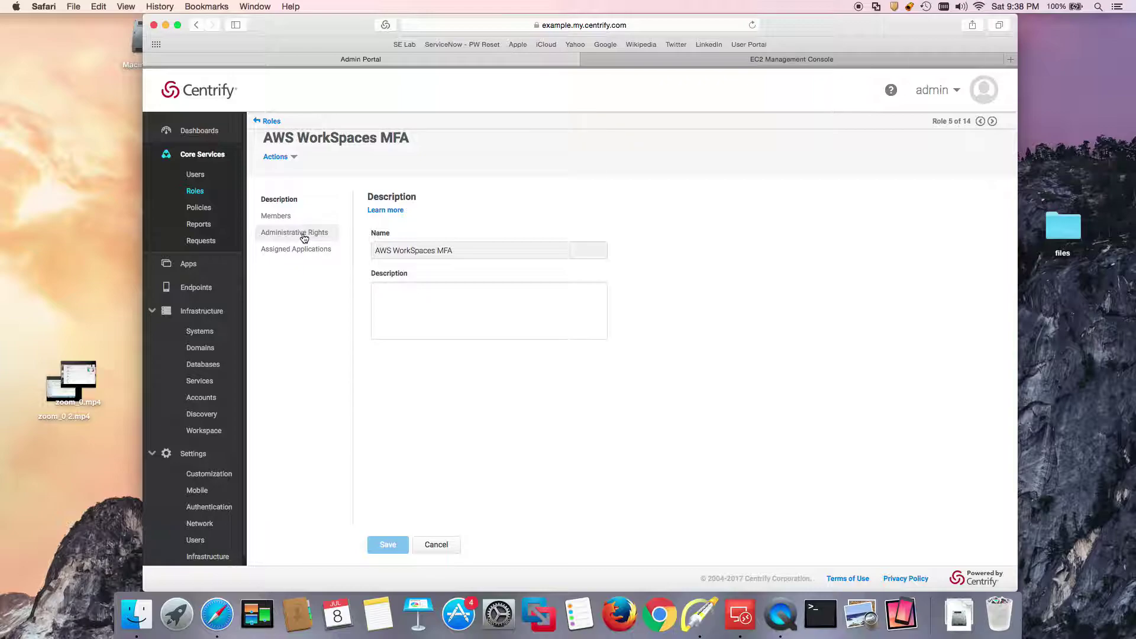
Review the role's administrative rights and members, then go to Authentication Profiles.
click(304, 237)
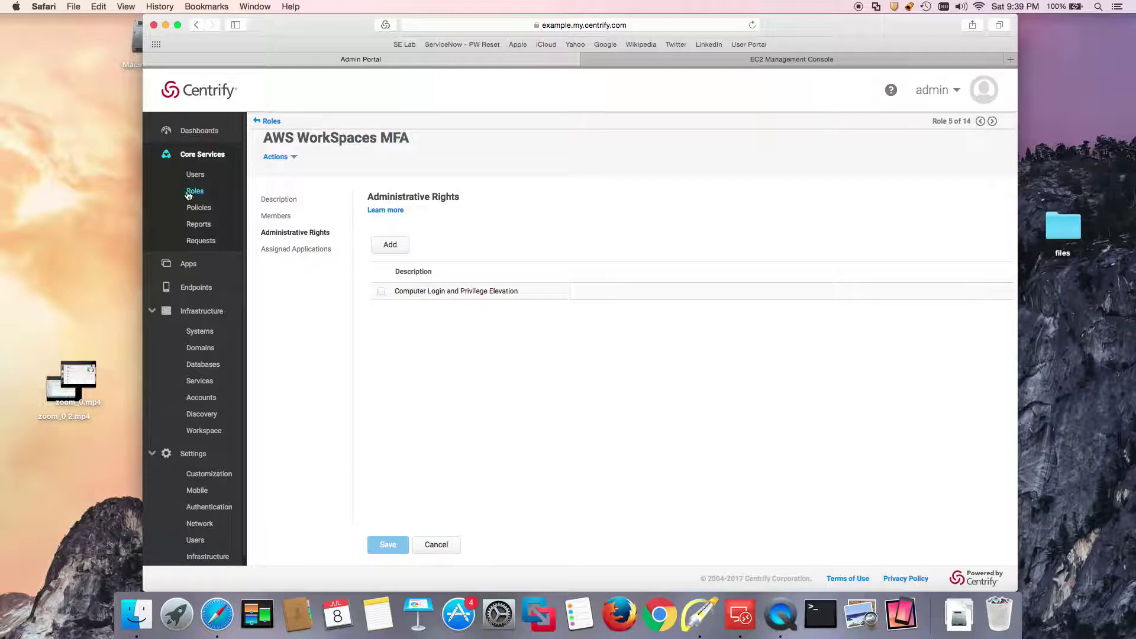
click(273, 216)
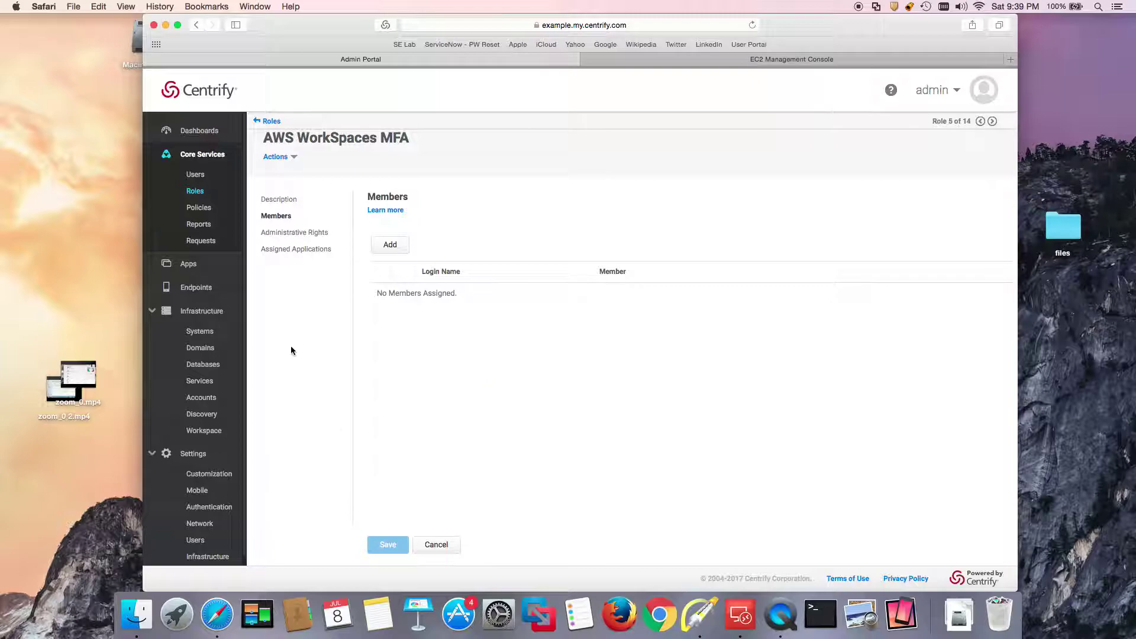
click(208, 510)
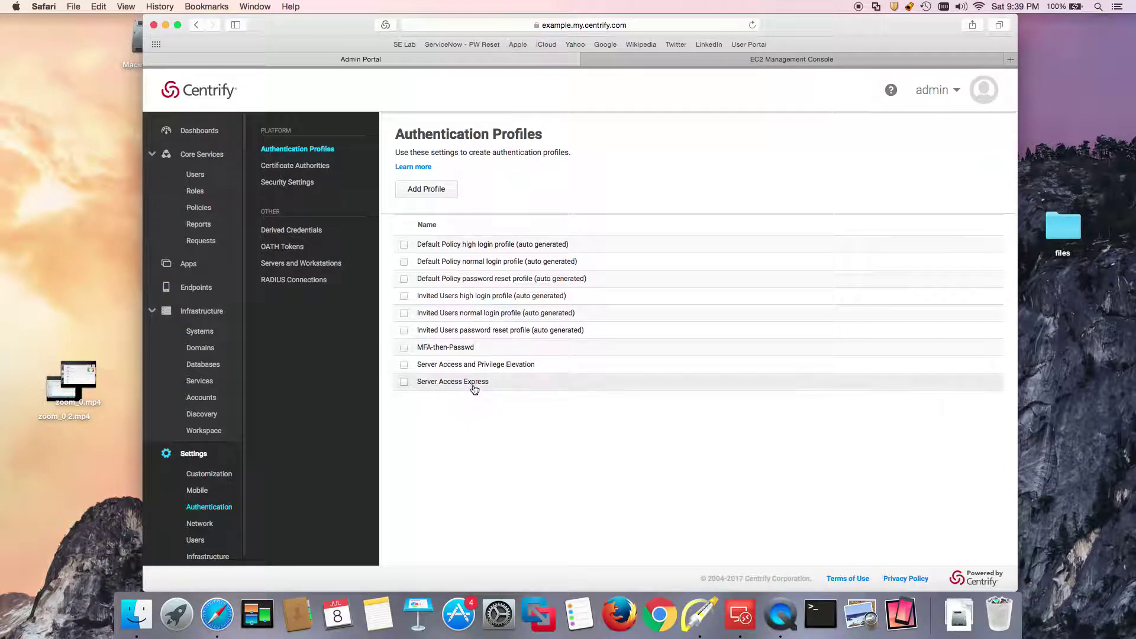
click(465, 384)
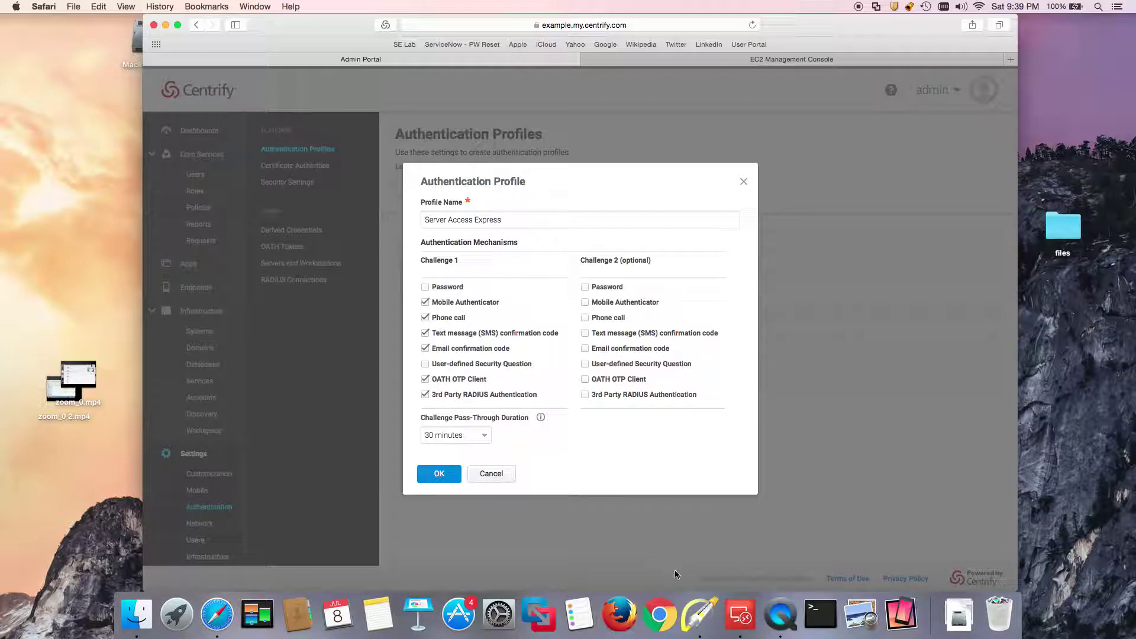
click(701, 616)
key(a)
drag(550, 289, 507, 320)
drag(564, 422, 526, 392)
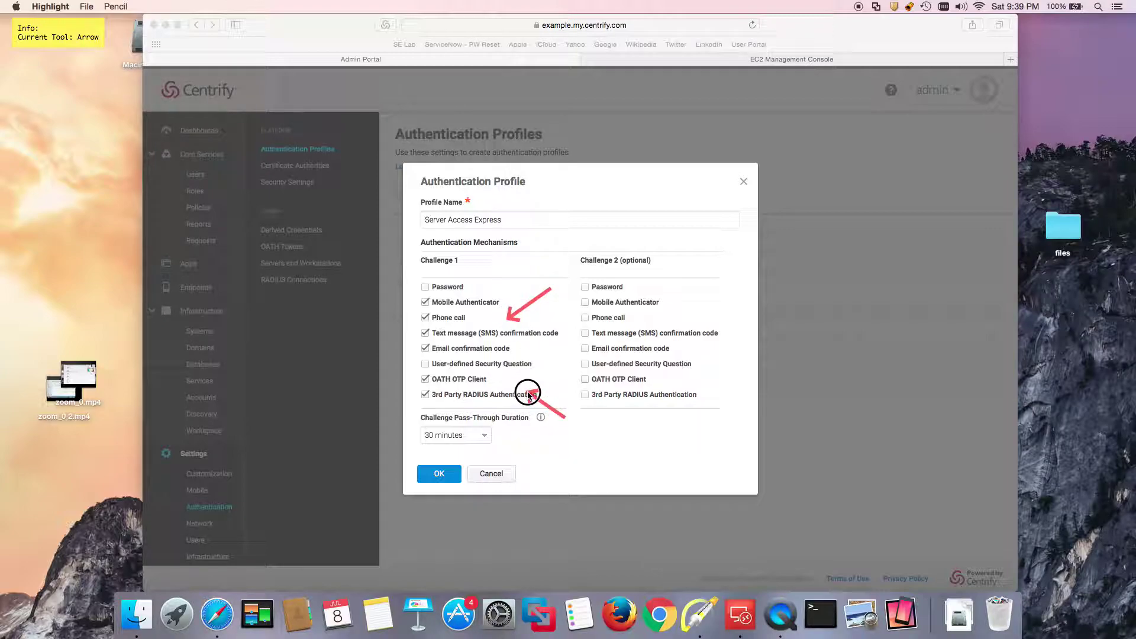
drag(393, 292, 422, 288)
drag(382, 376, 431, 365)
key(f)
key(Escape)
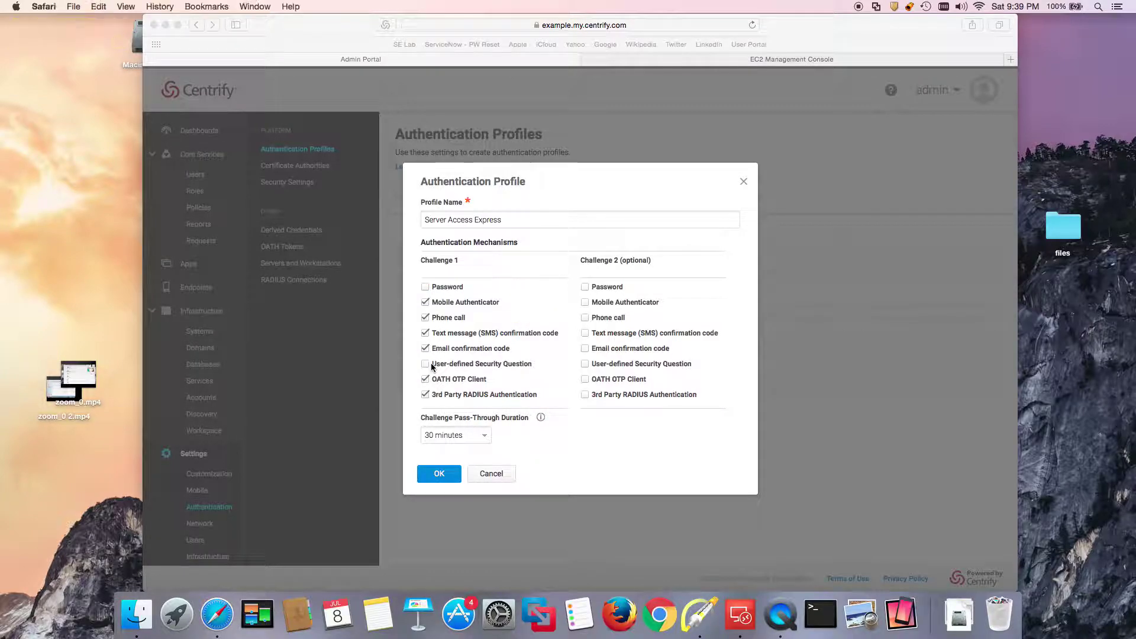
click(460, 484)
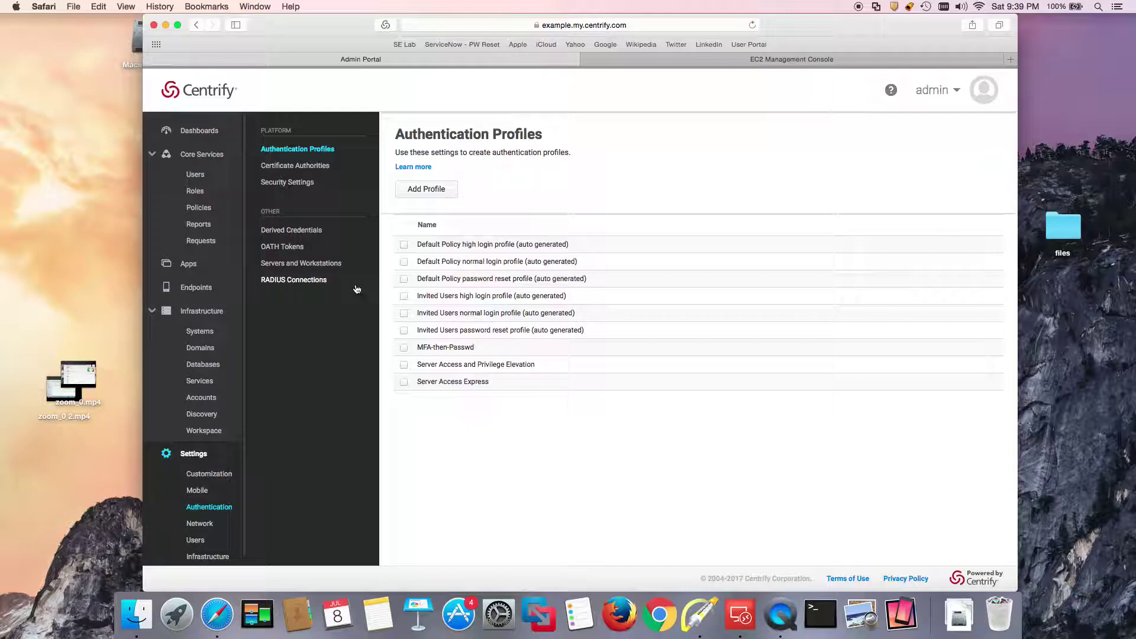
In Servers and Workstations settings, mark Server Access Express on both login and privilege elevation profiles.
click(294, 265)
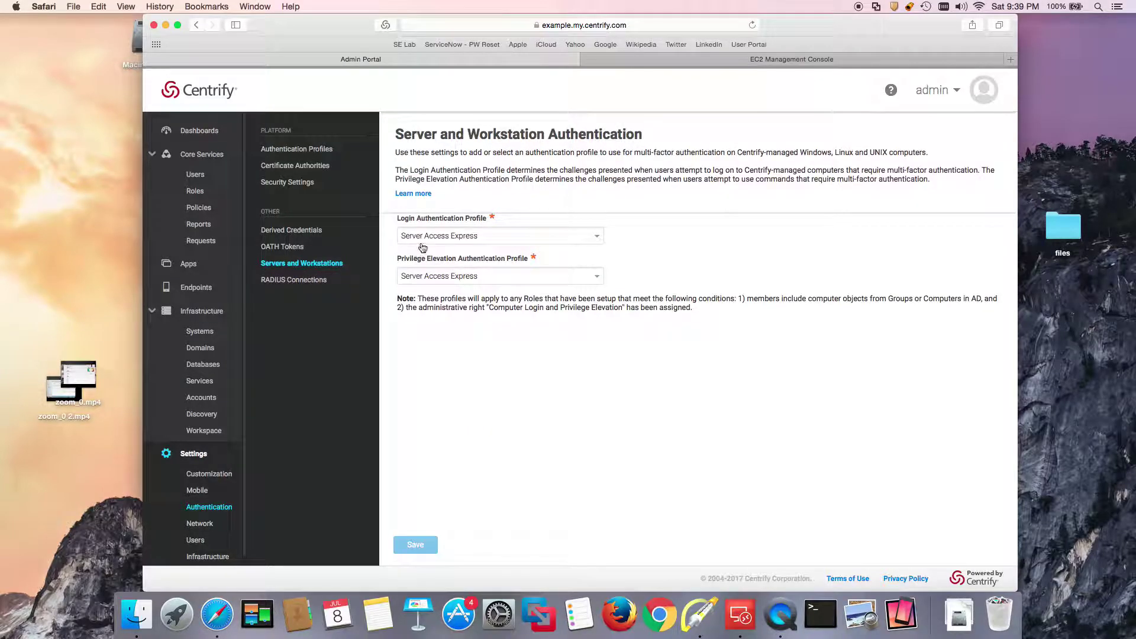
click(700, 614)
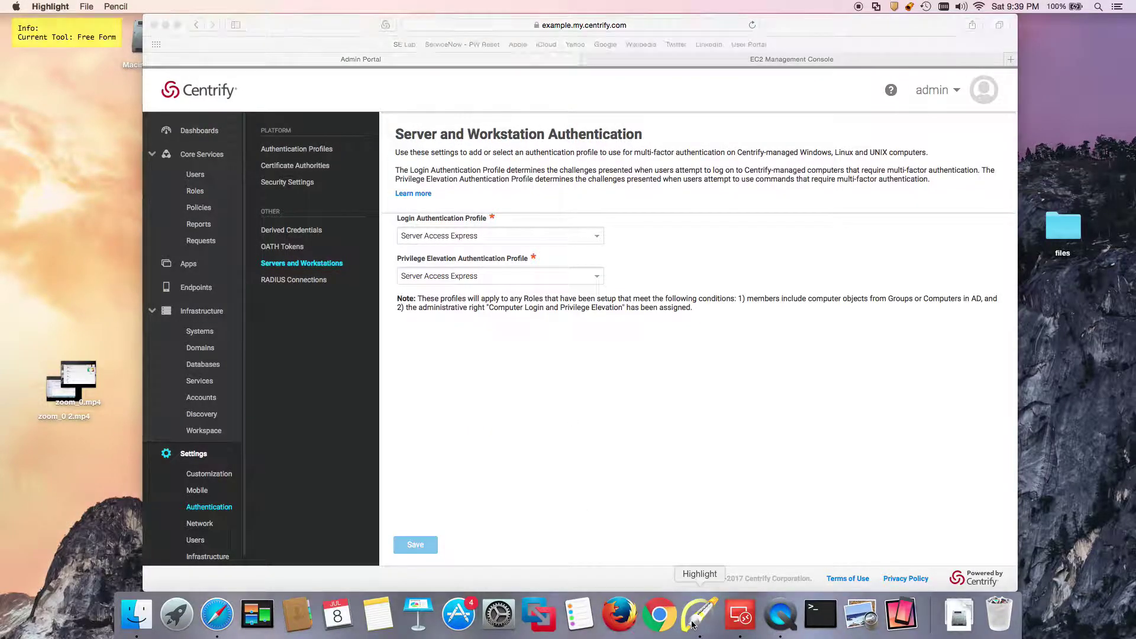
mouse_move(527, 199)
mouse_down()
mouse_move(489, 216)
mouse_move(499, 211)
mouse_up()
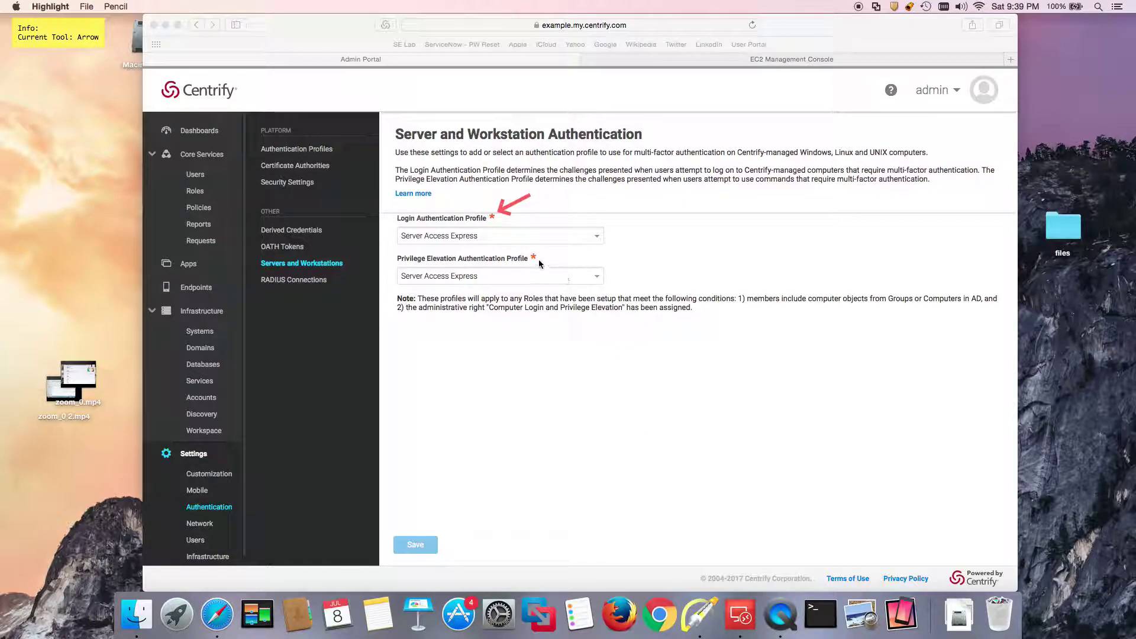
click(595, 255)
mouse_move(594, 254)
mouse_down()
mouse_move(535, 259)
mouse_move(543, 264)
mouse_up()
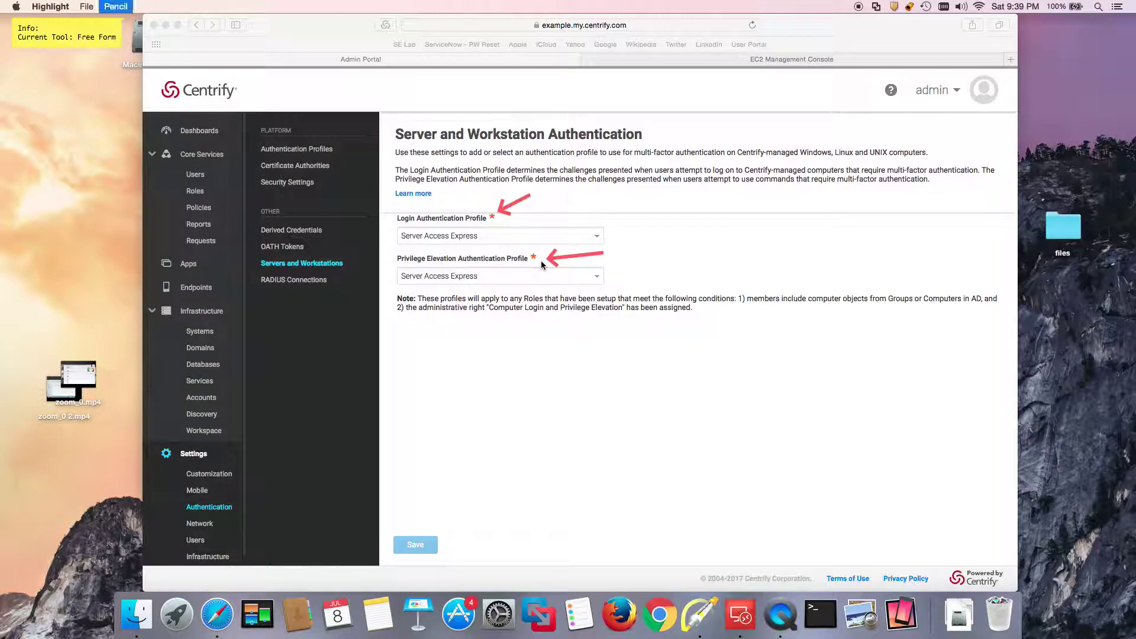
key(Escape)
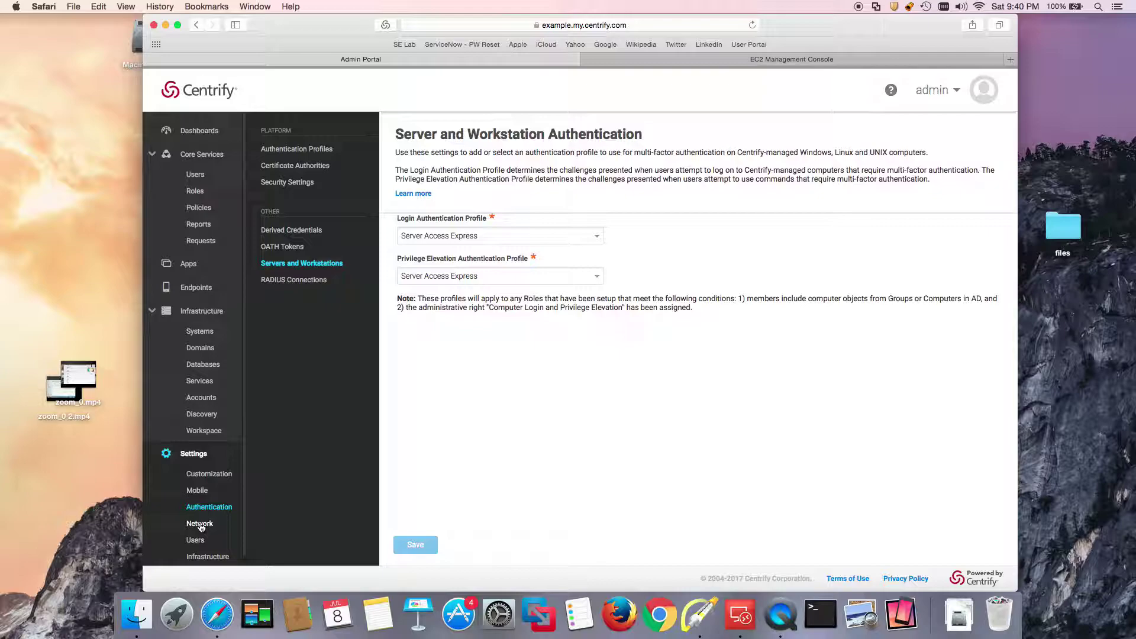
Go to Settings > Network to view the Centrify Connectors list.
click(200, 524)
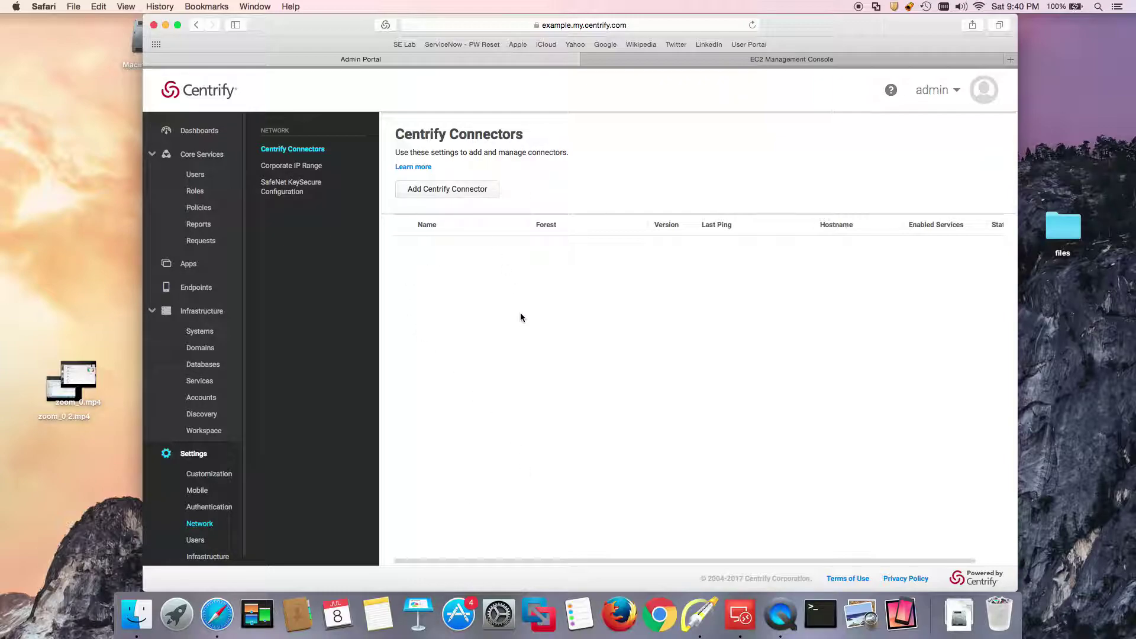
Draft an SG-Connectors security group with an All traffic inbound rule, then cancel it.
click(699, 59)
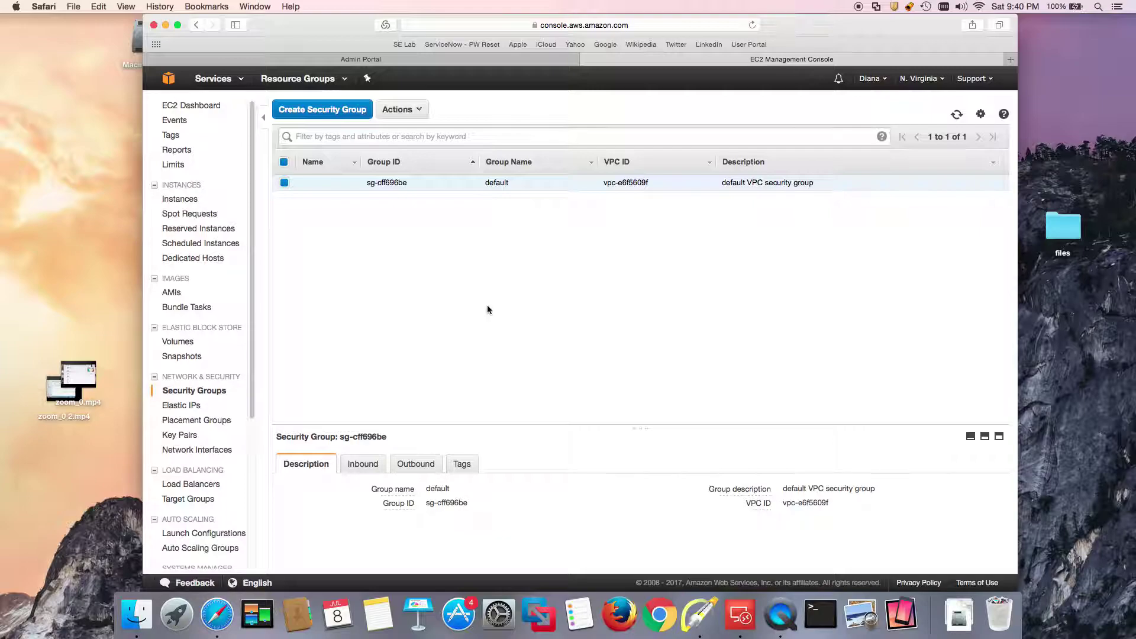
click(322, 110)
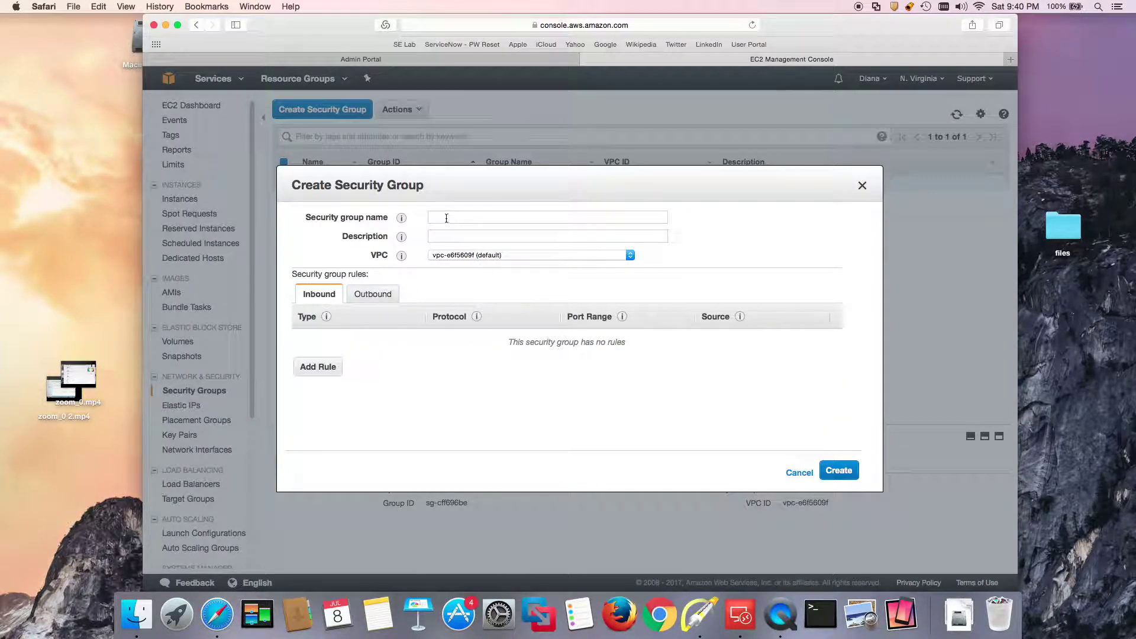
click(446, 218)
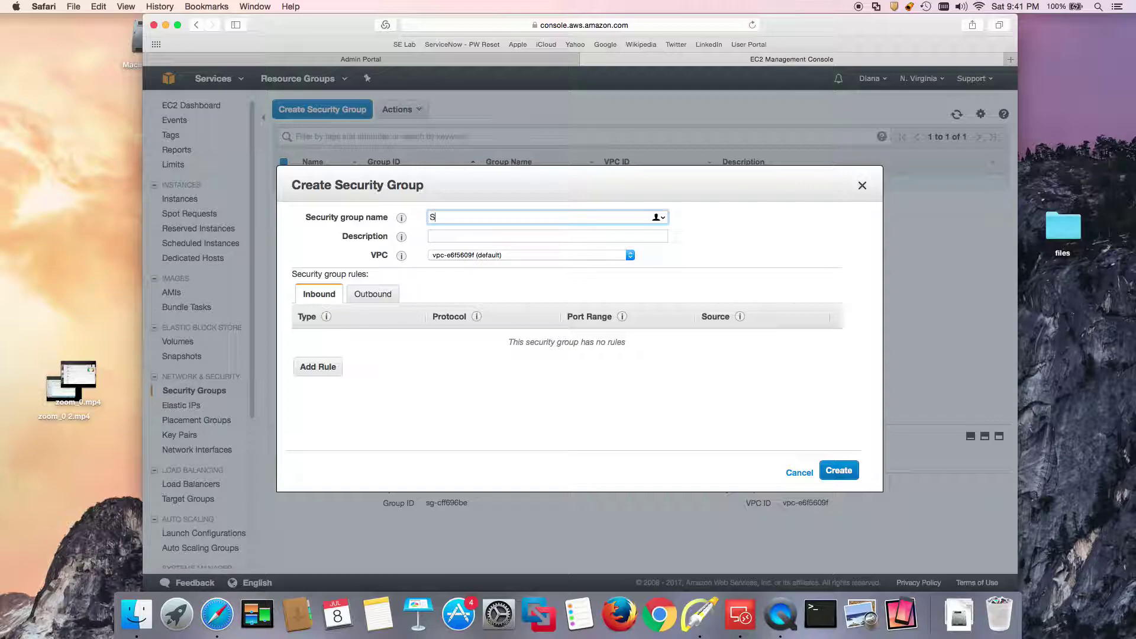
text(G-Connectors)
click(315, 367)
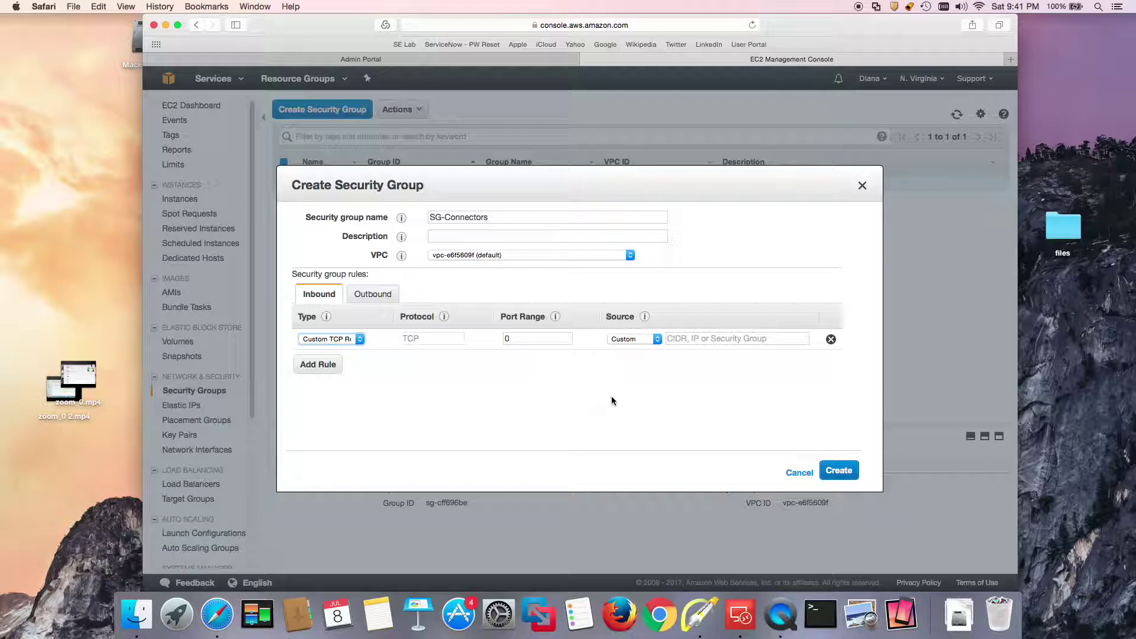
click(359, 339)
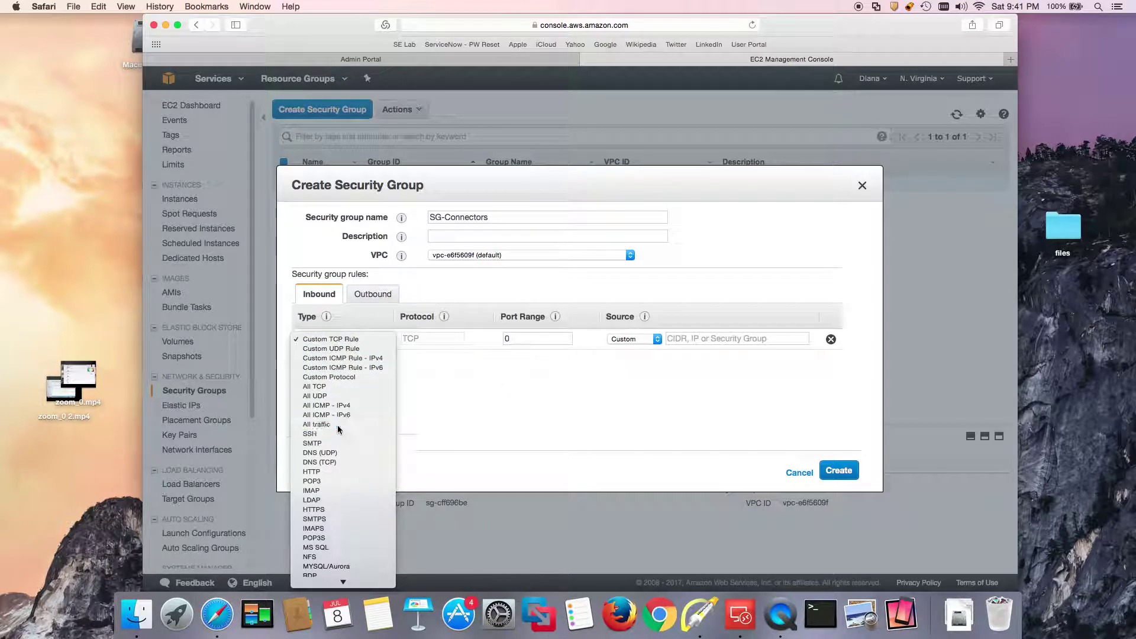
click(337, 425)
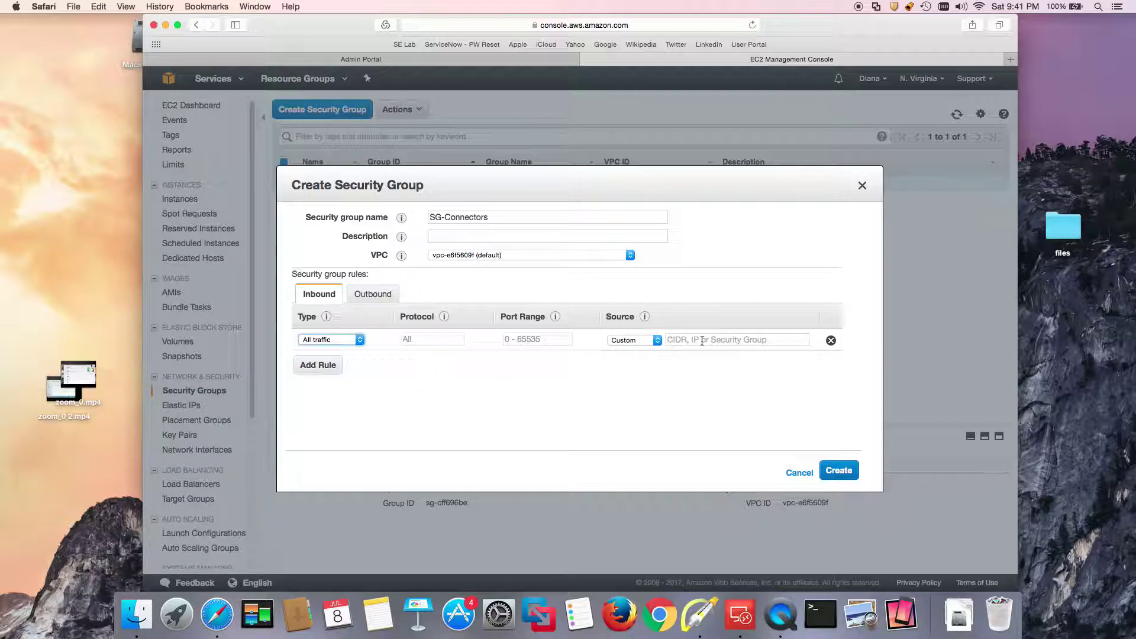
click(800, 473)
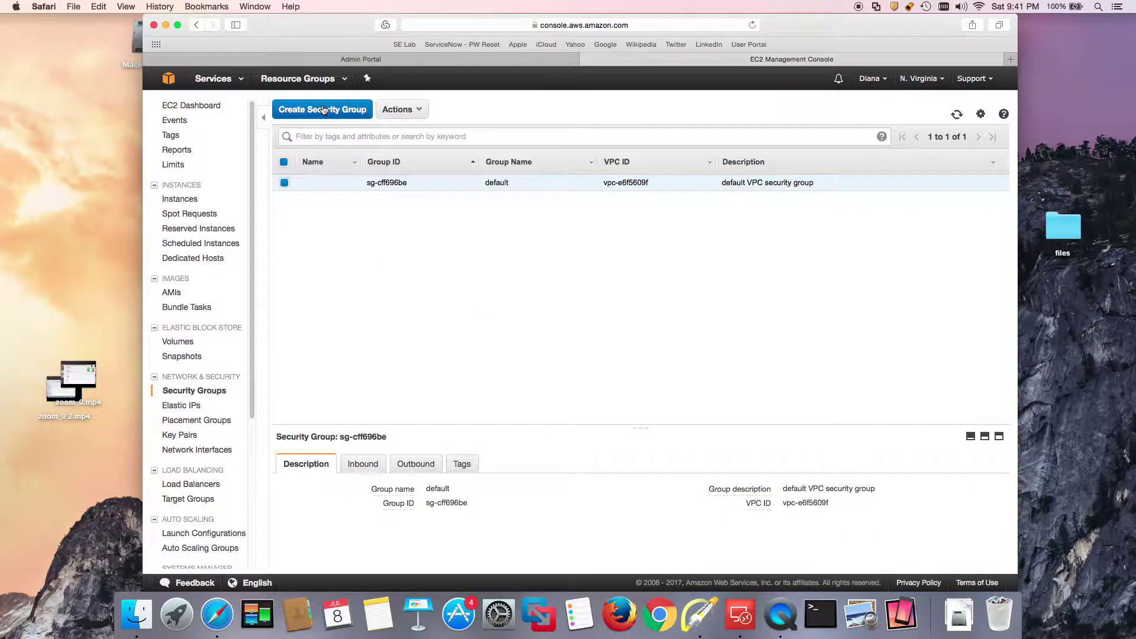
Name a new security group SG-Connectors and add an RDP inbound rule from Anywhere.
click(323, 110)
text(S)
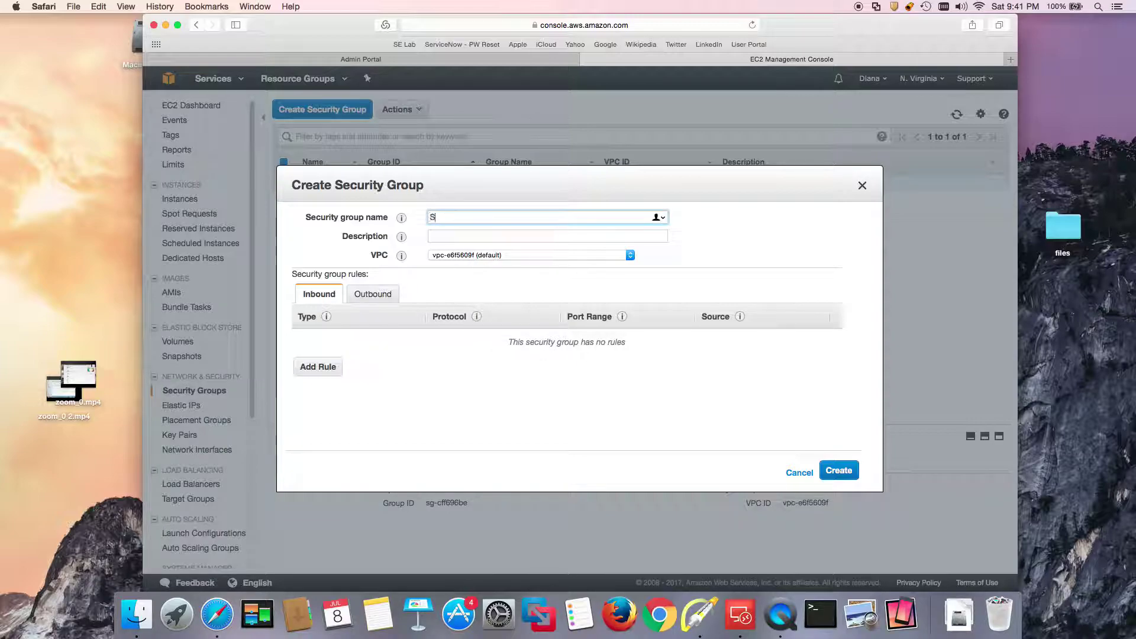
text(G-Connectors)
click(851, 476)
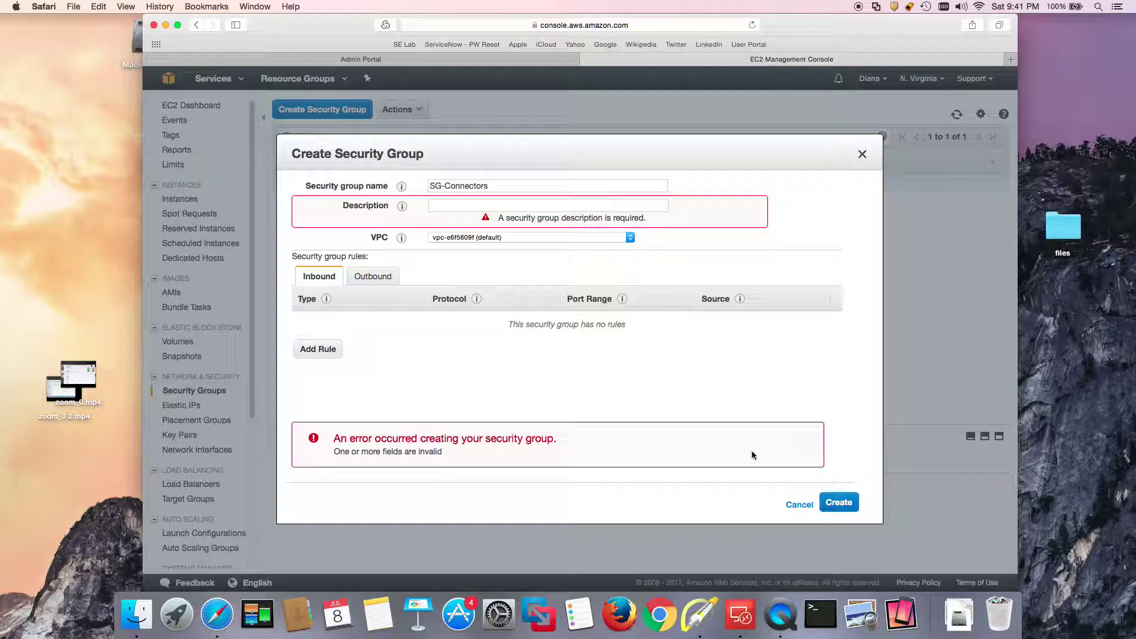
click(317, 350)
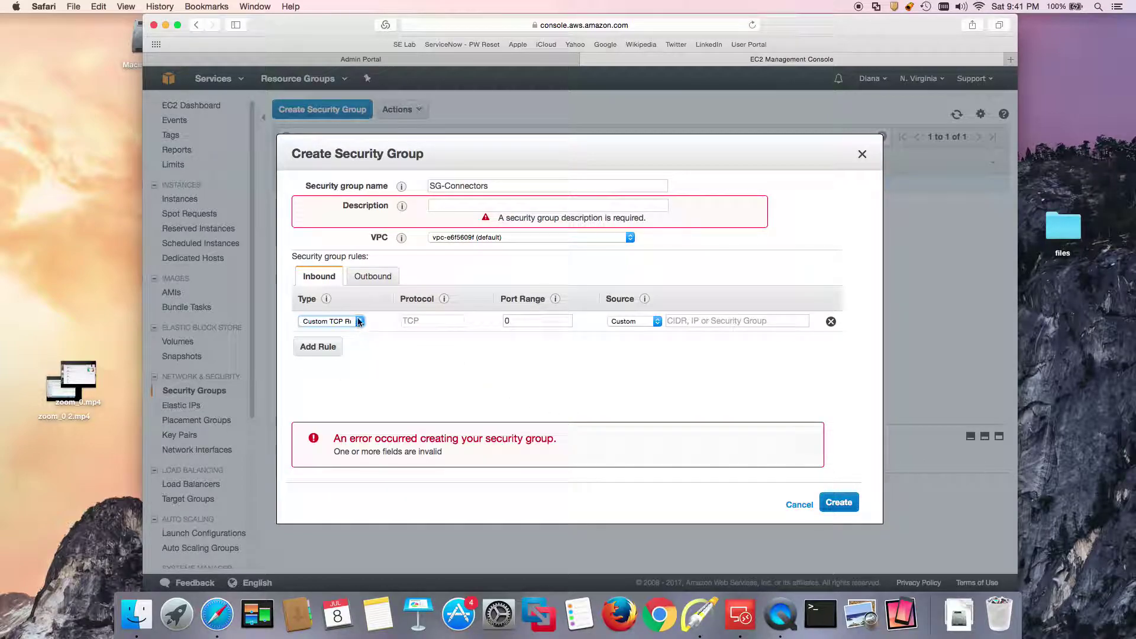
click(340, 321)
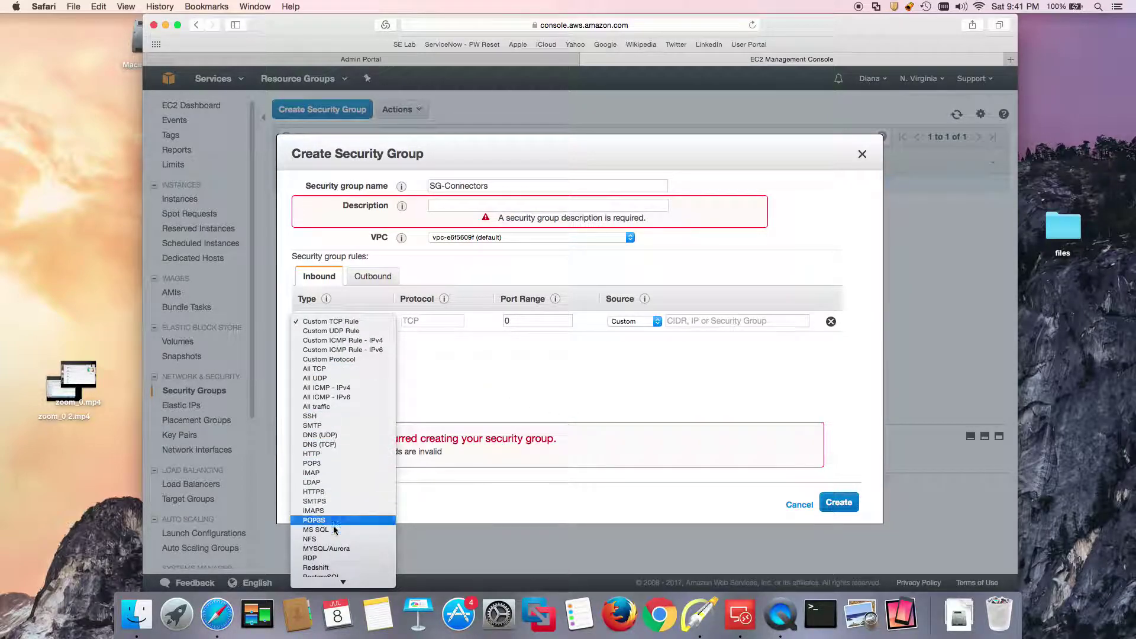
scroll(336, 530, down, 2)
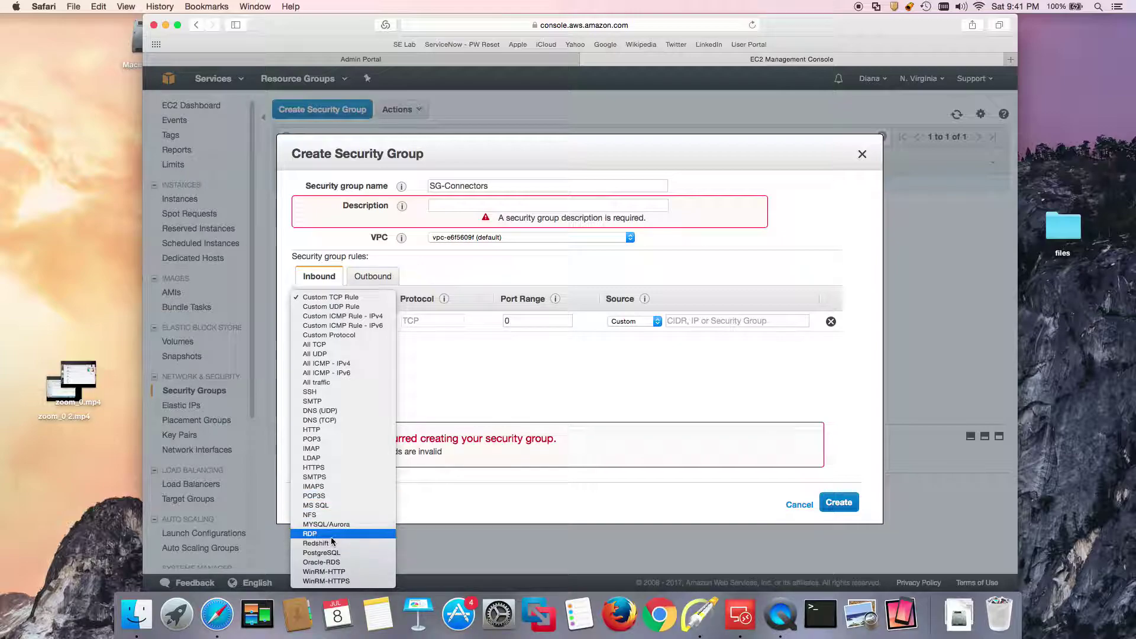
click(331, 534)
click(713, 322)
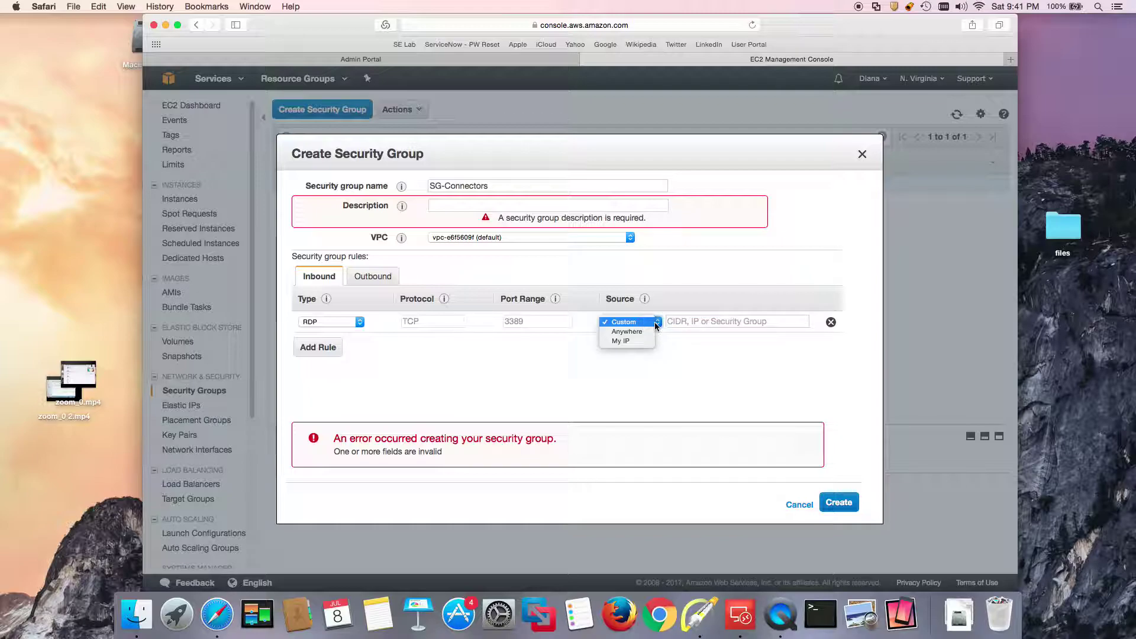
click(645, 333)
Describe it as 'Security group for Centrify Connectors', create it, and select the default group's ID.
click(834, 504)
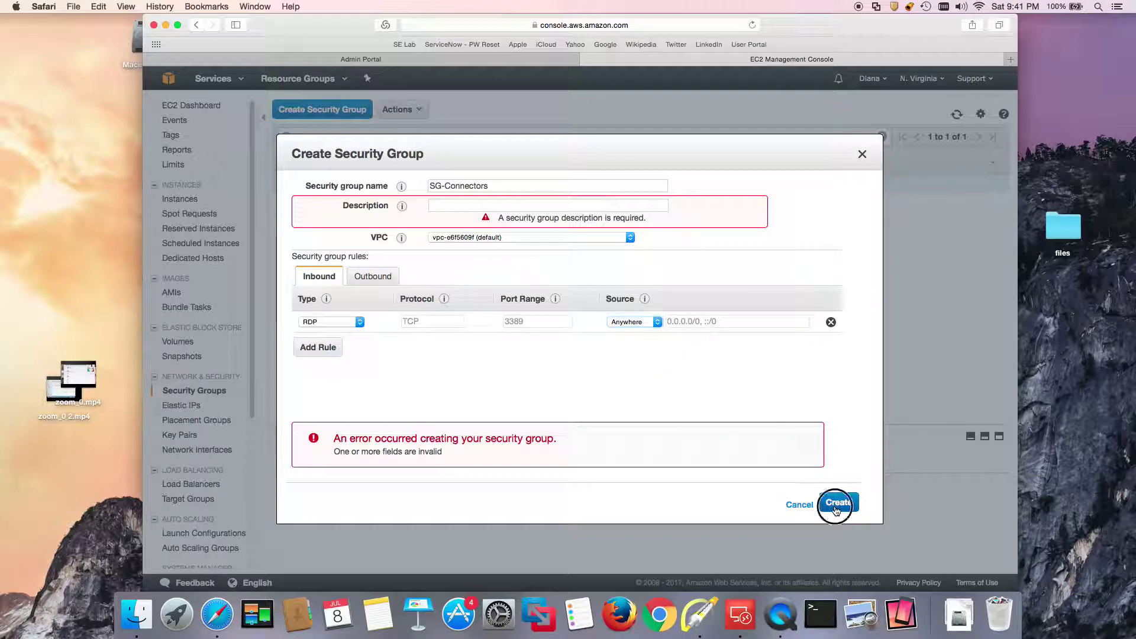
click(469, 205)
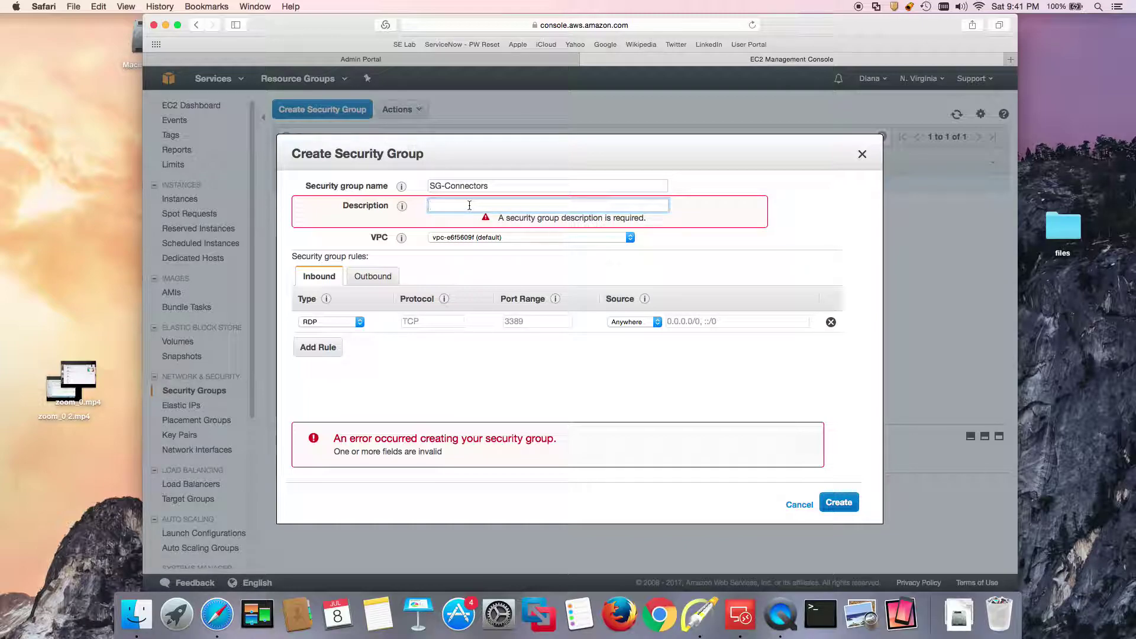
text(Sse)
key(BackSpace)
key(BackSpace)
text(ecr)
text(rity group for Cent)
text(rify Connectors)
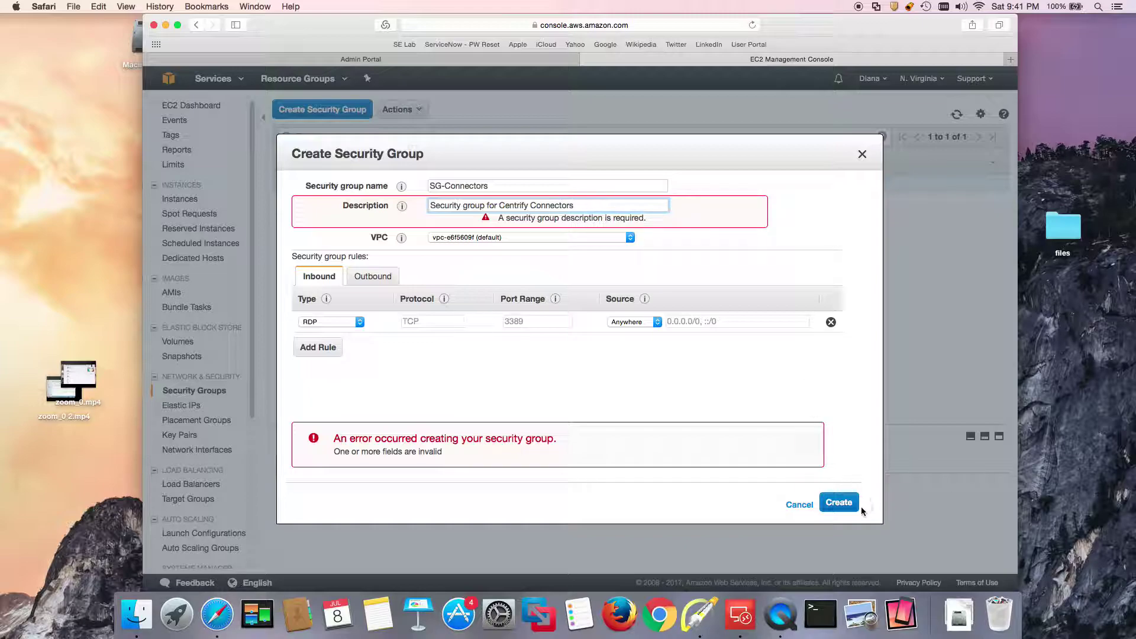
click(835, 504)
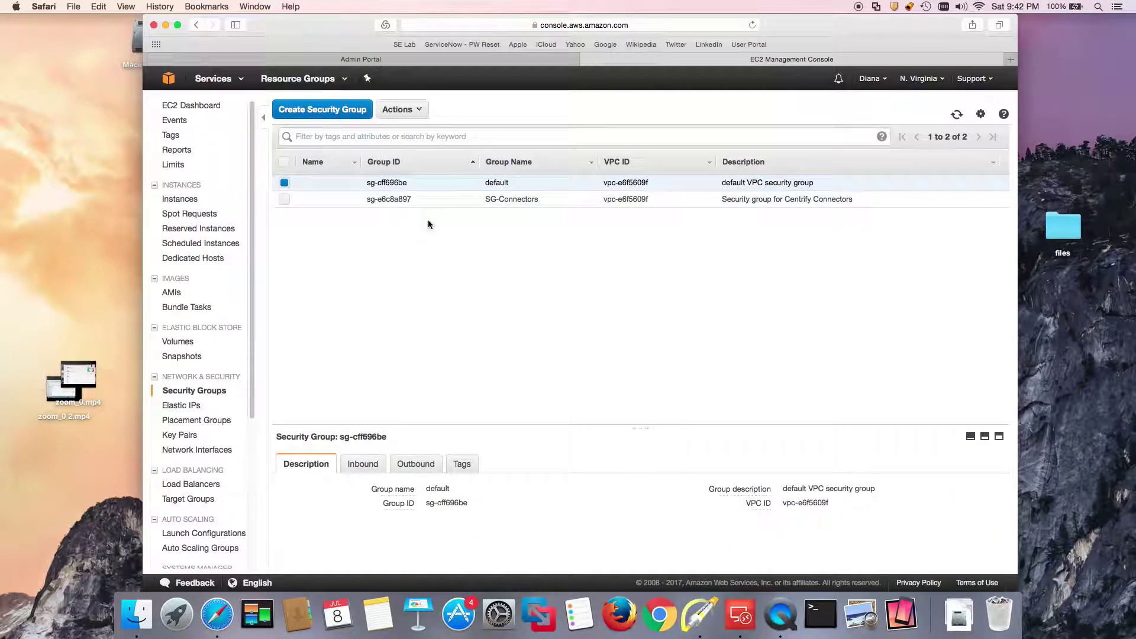
drag(469, 502, 425, 504)
key(super+c)
right_click(432, 503)
Copy the default group's ID and edit SG-Connectors' inbound rules.
click(499, 270)
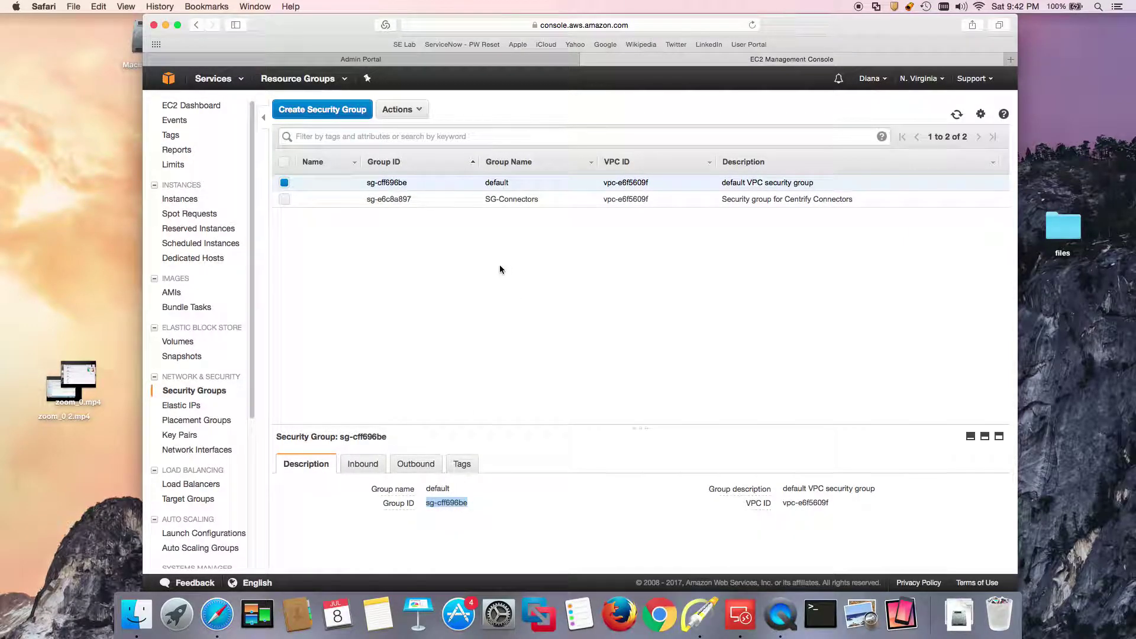
click(457, 226)
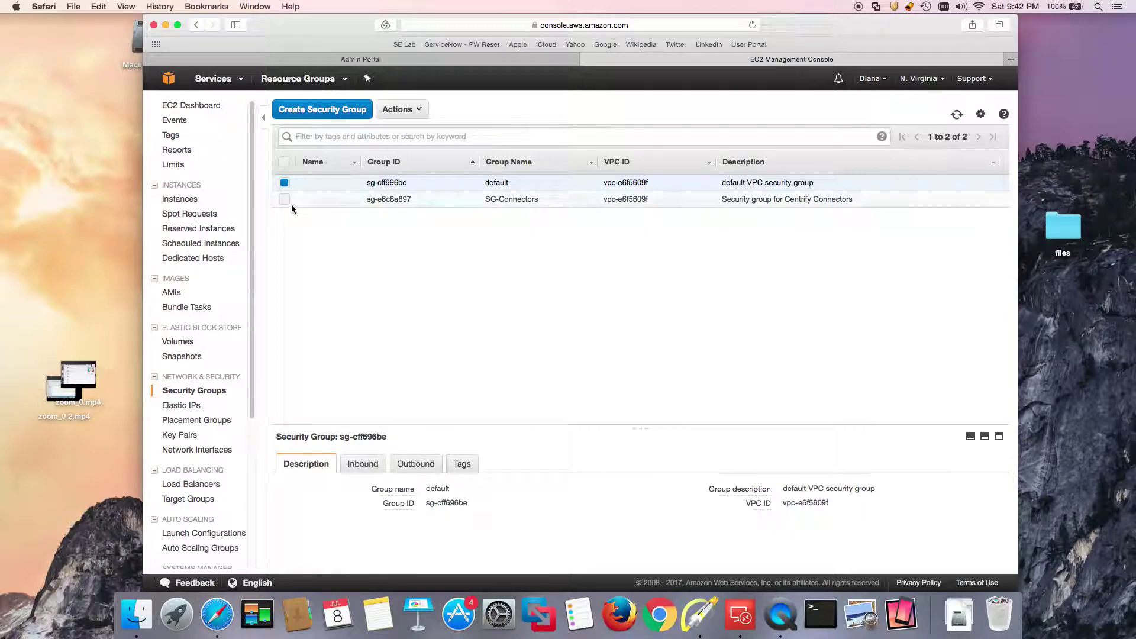
click(341, 199)
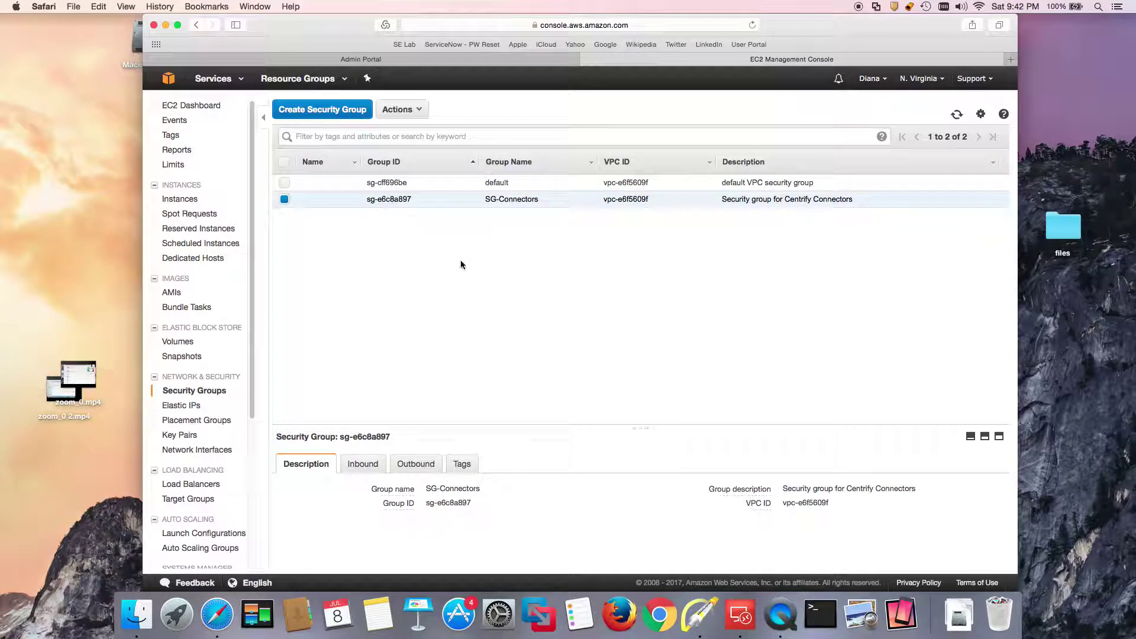
click(369, 463)
scroll(414, 464, down, 1)
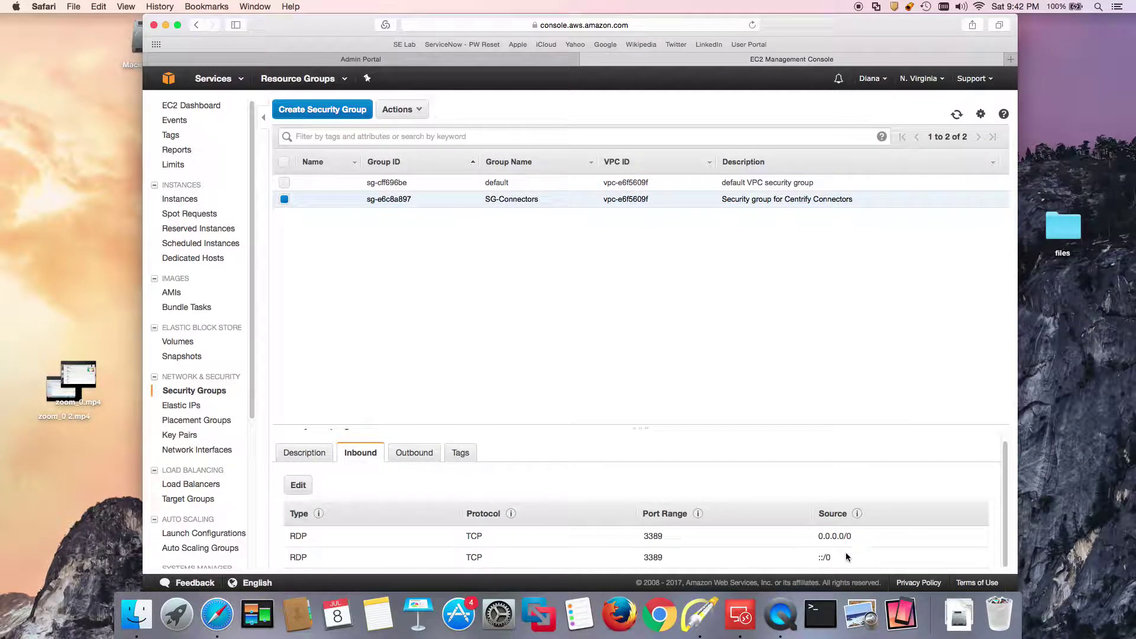
click(298, 486)
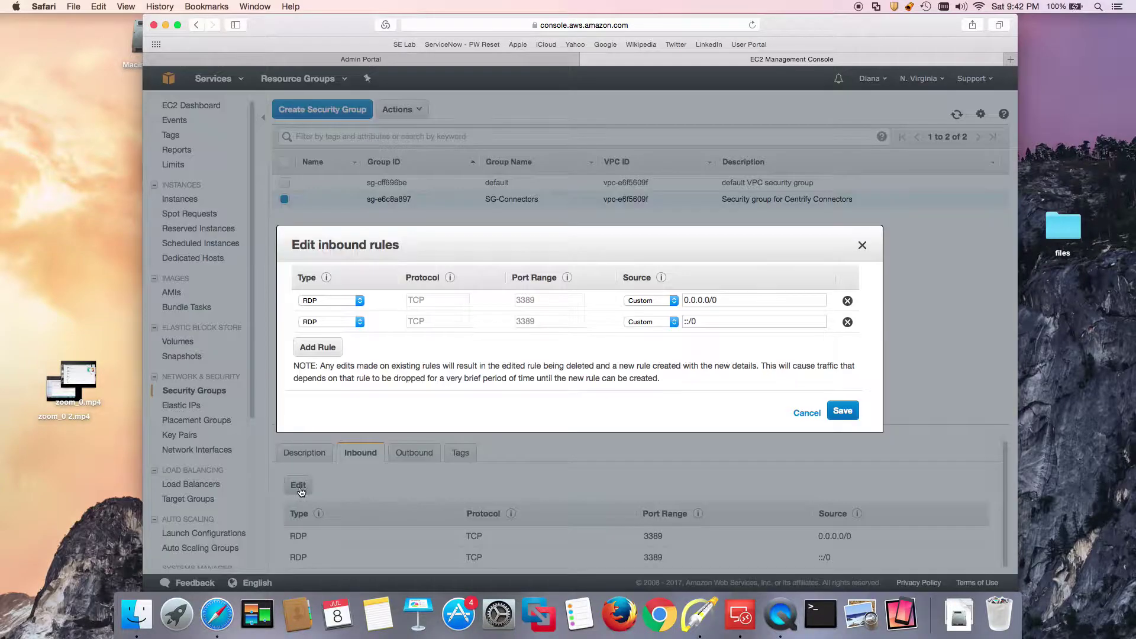
Set the second rule to All traffic from source sg-cff696be and save.
click(361, 323)
click(527, 325)
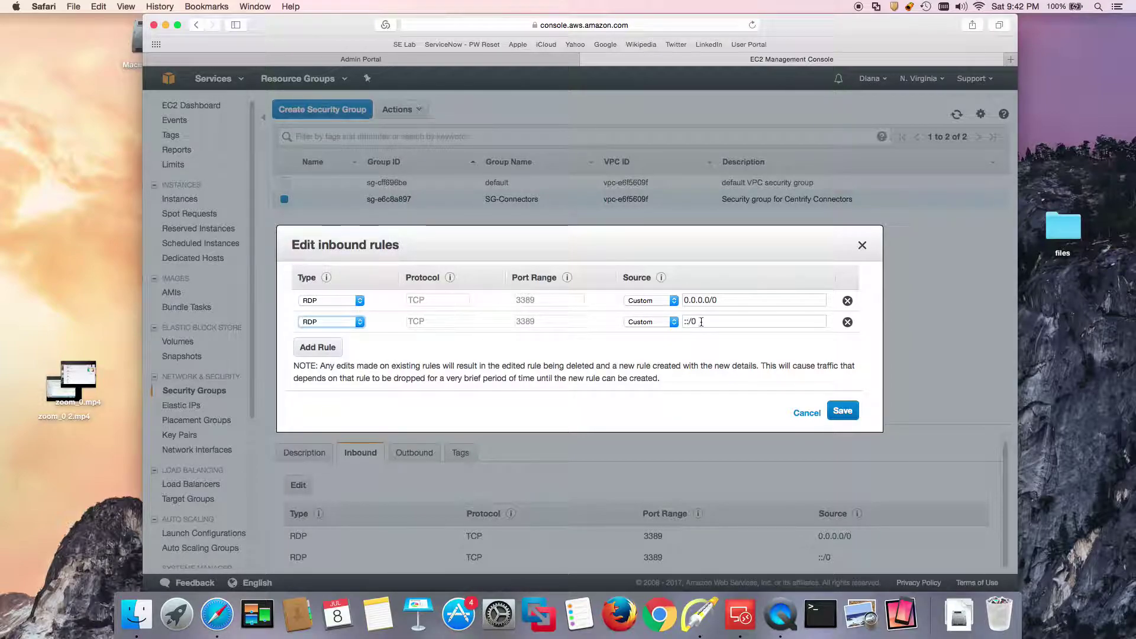
click(359, 323)
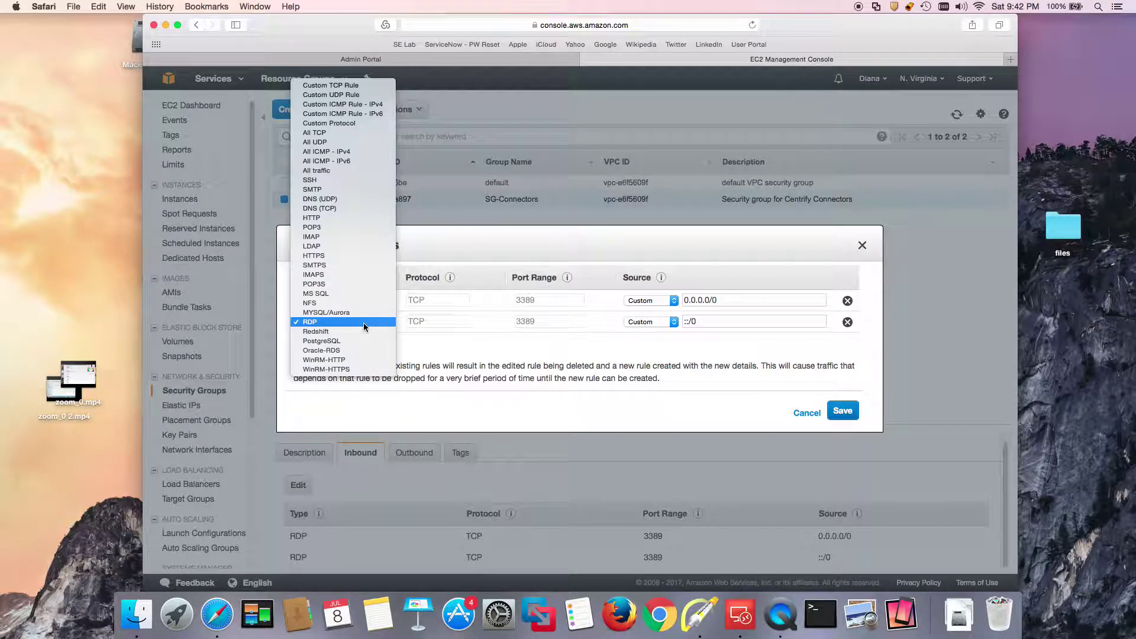
click(334, 172)
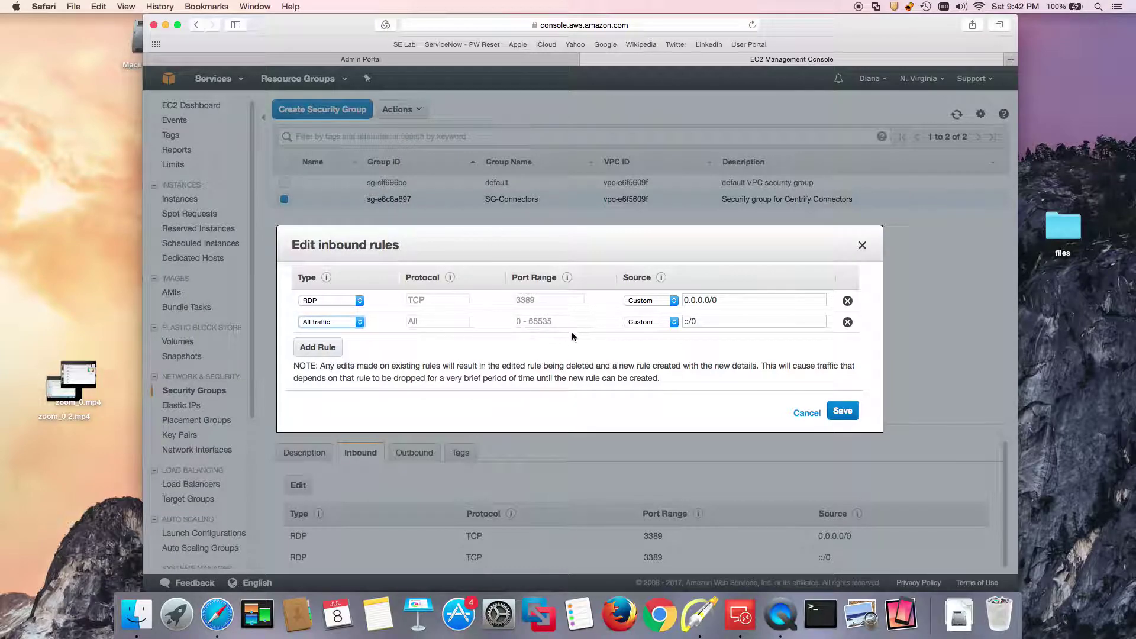
drag(697, 321, 687, 326)
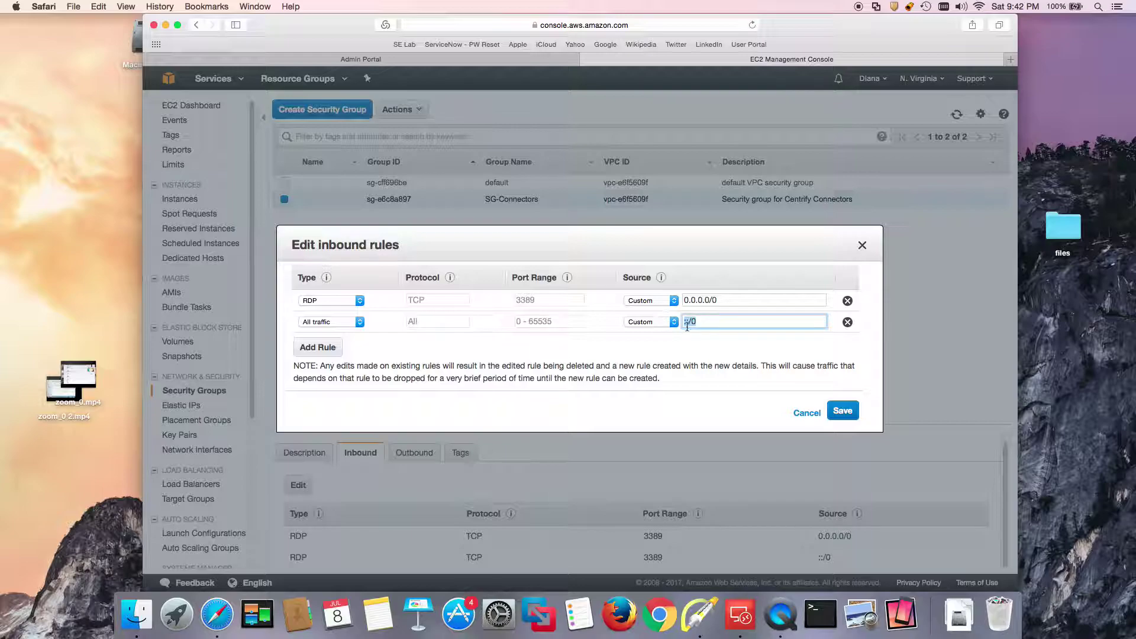
click(651, 322)
click(709, 319)
key(super+v)
click(843, 413)
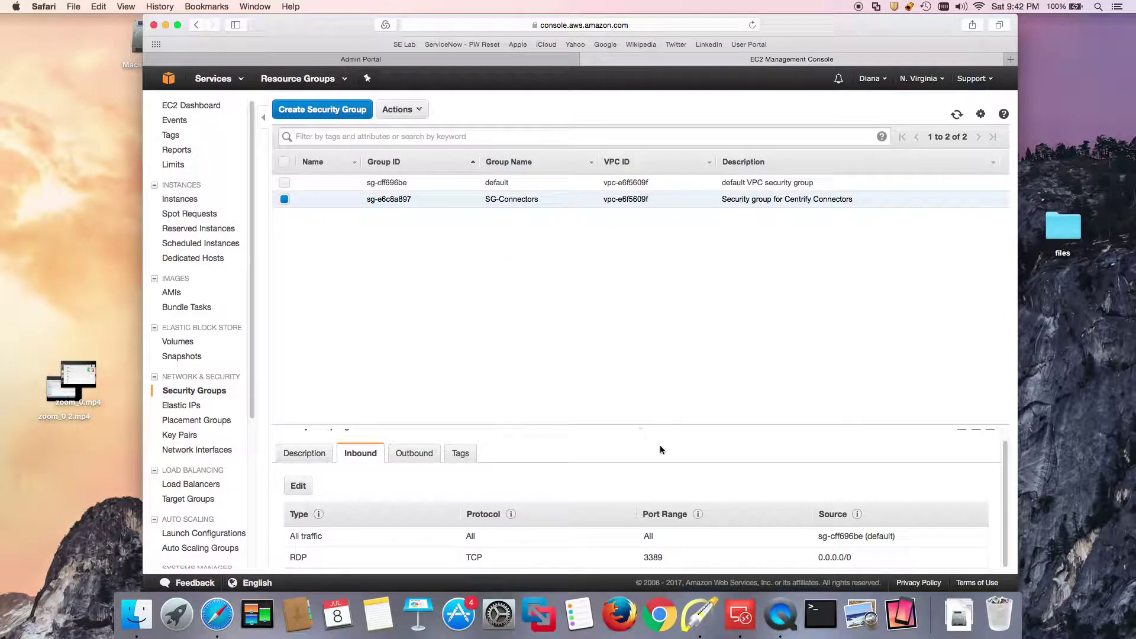
Go to WorkSpaces, choose Get Started Now, and launch Advanced Setup.
click(226, 86)
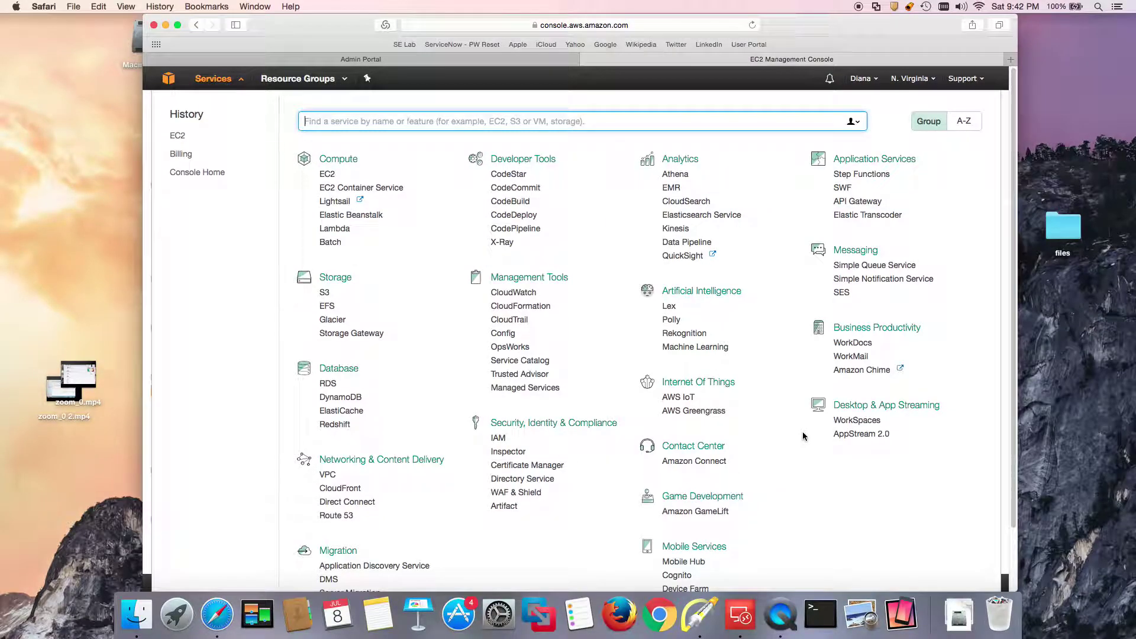
click(852, 420)
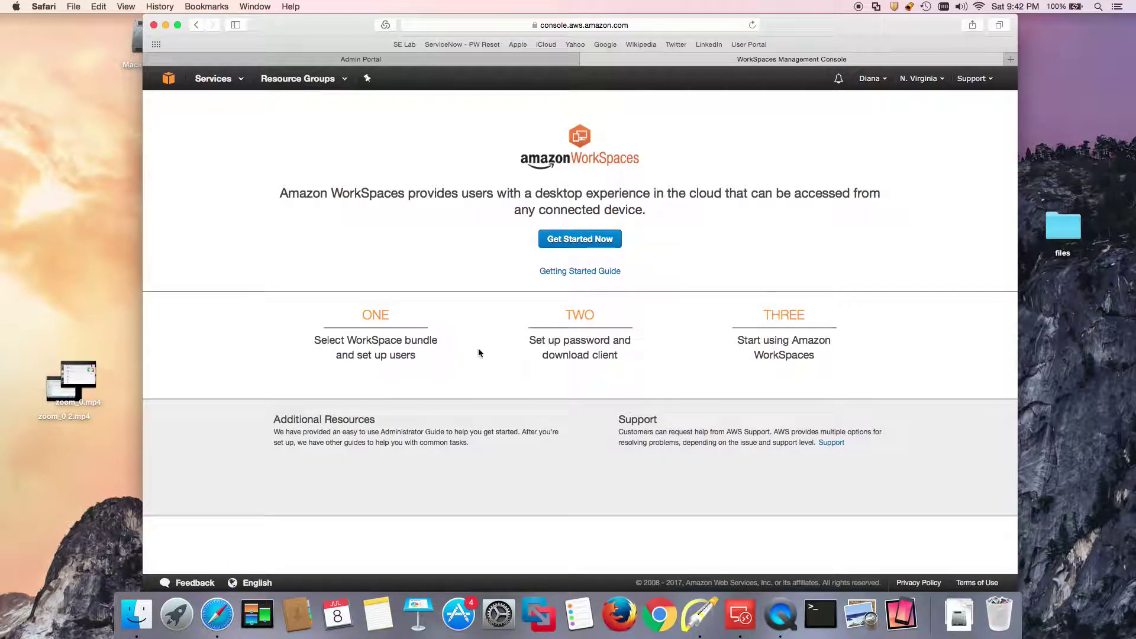
click(589, 244)
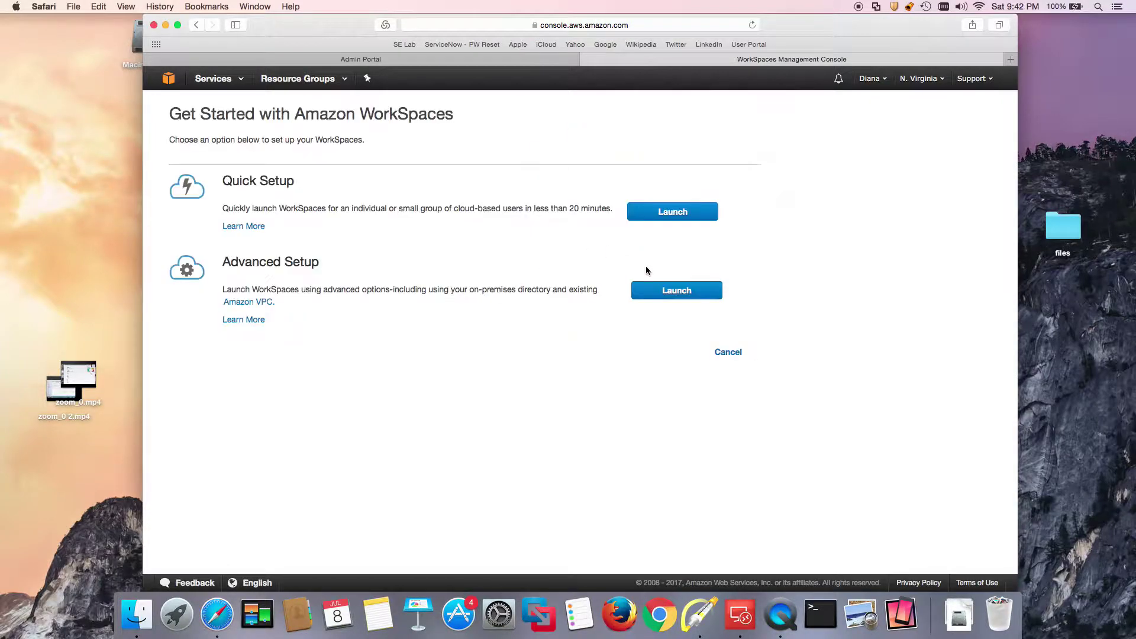
click(677, 292)
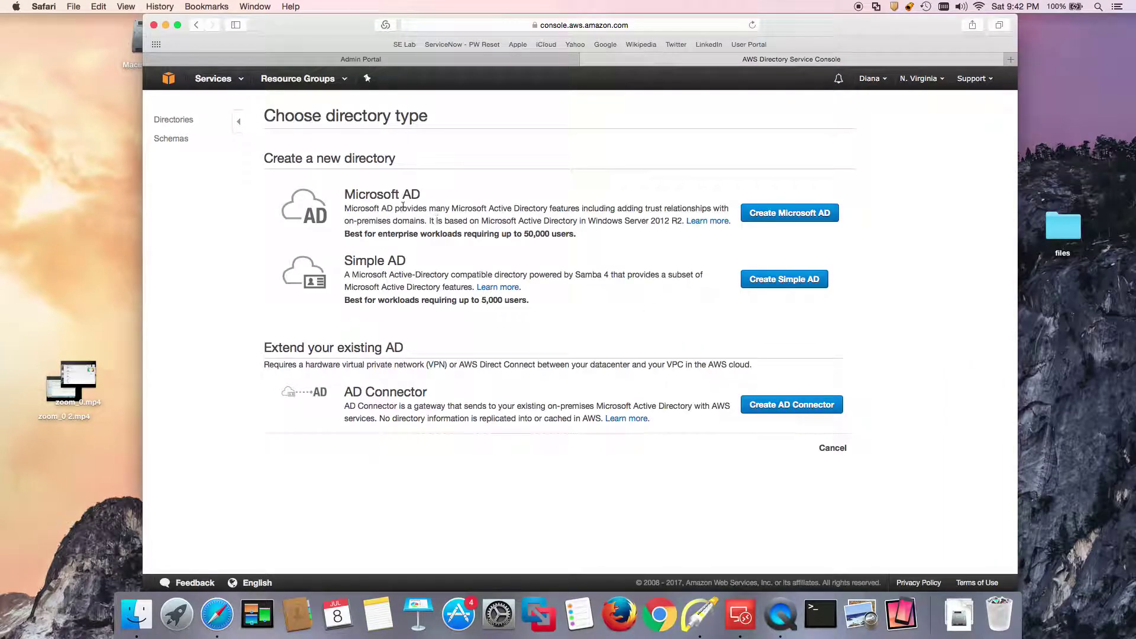
Choose Simple AD with organization Workspaces Demo, DNS corp.workspaces.demo and NetBIOS CORP.
click(781, 280)
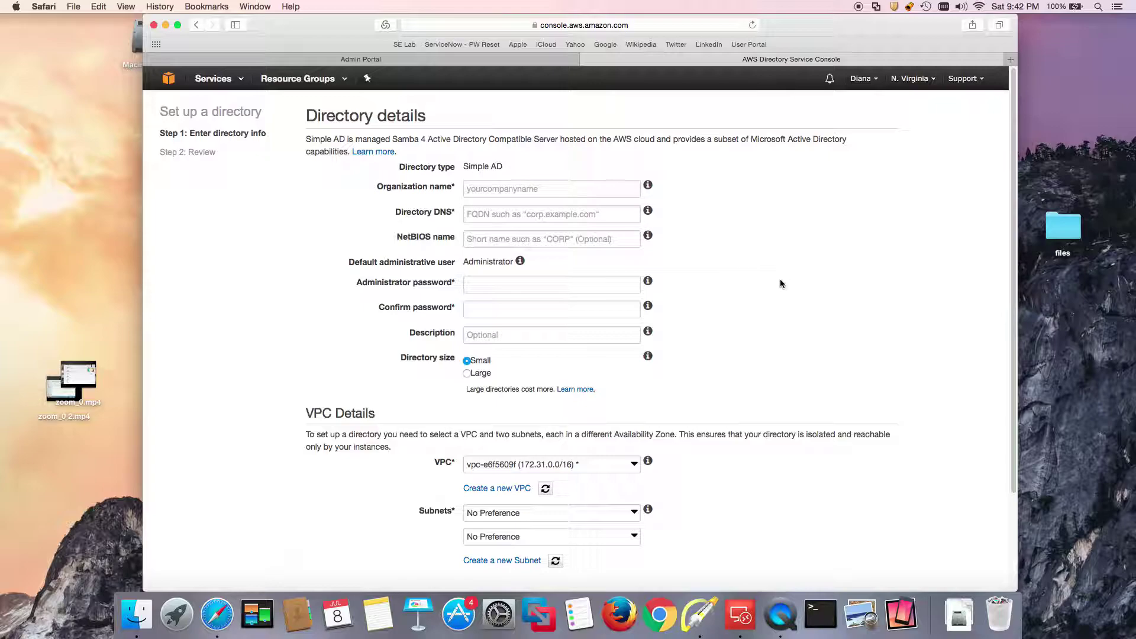
click(545, 188)
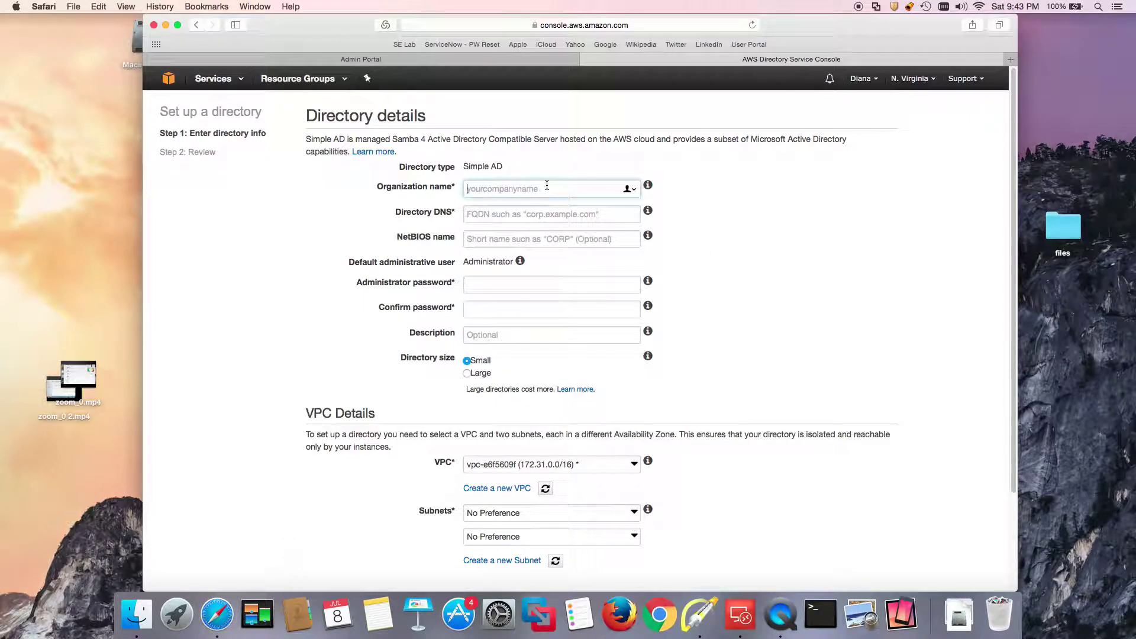
text(Workspaces Demo)
click(537, 215)
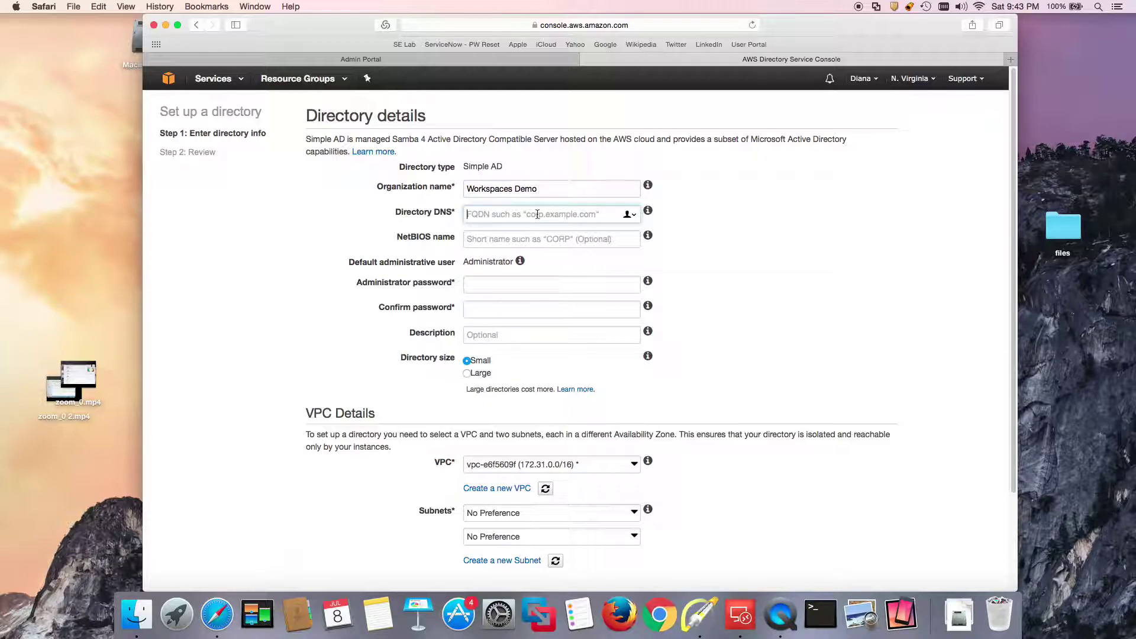
text(corp.worl)
text(spaces.demo)
click(550, 239)
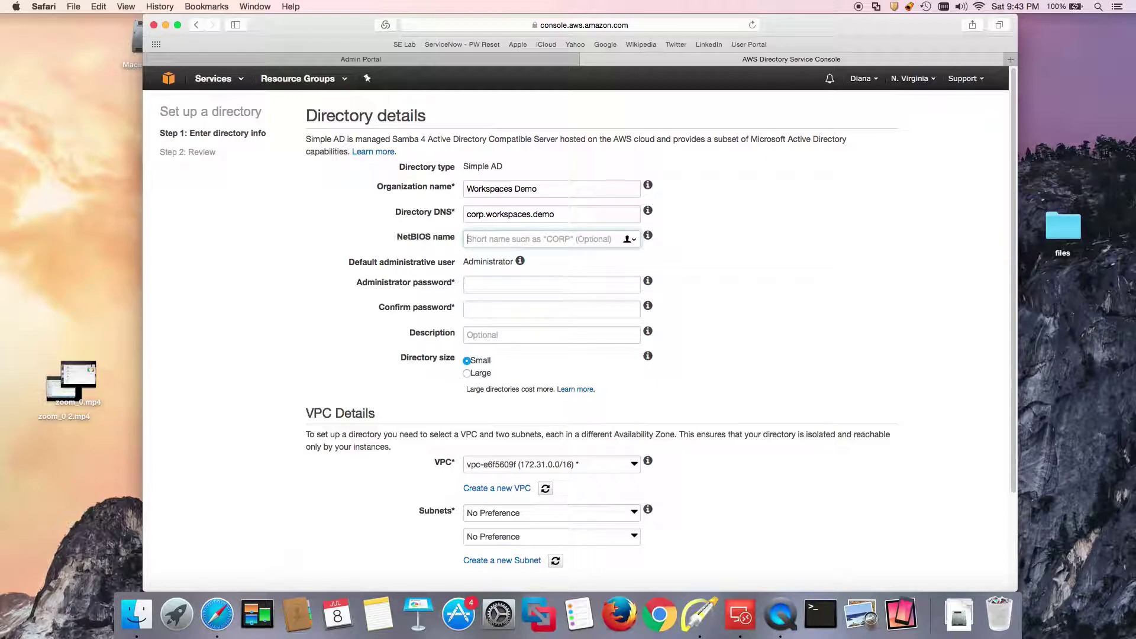
text(CORP)
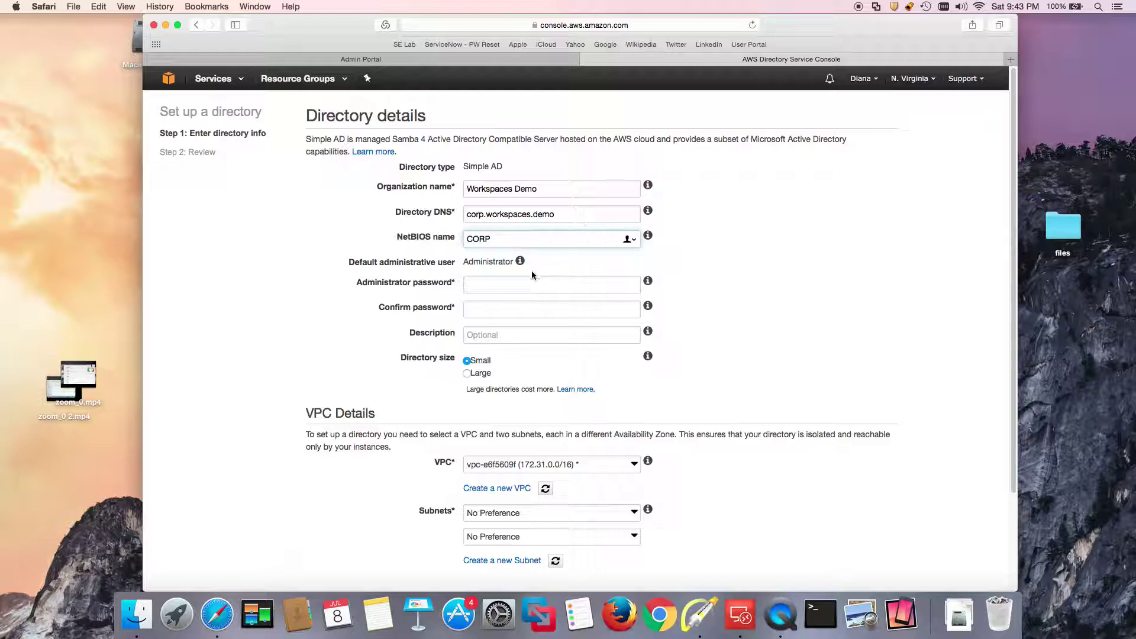
Enter and confirm the directory administrator password.
click(497, 284)
text(Pass)
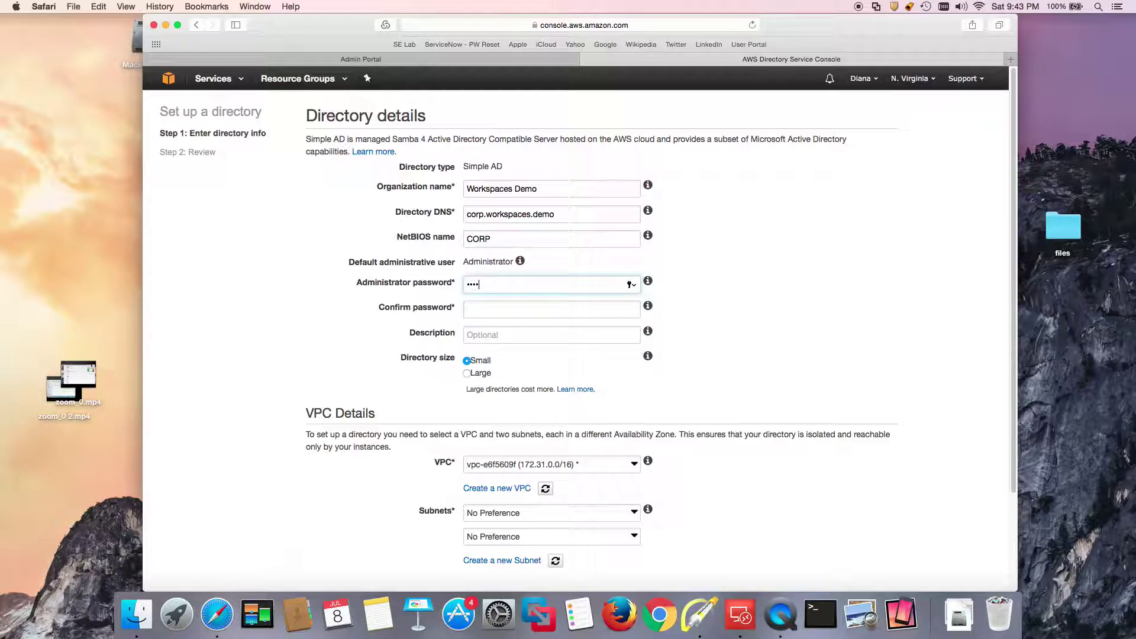
text(word)
key(Tab)
text(Passw)
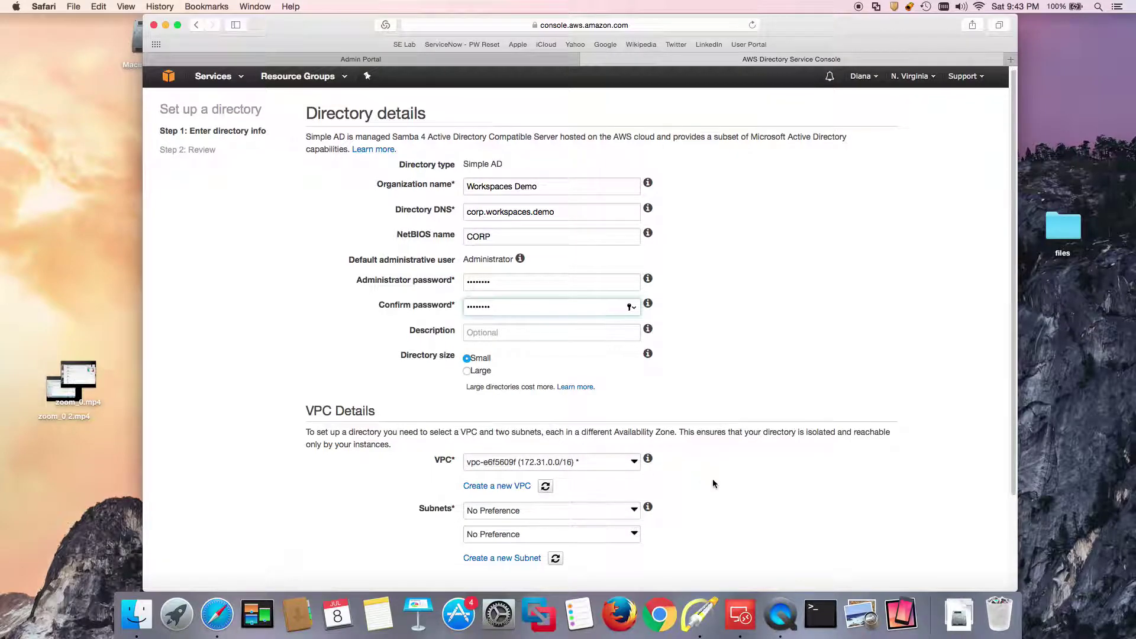
Select VPC vpc-e6f5609f and subnet 172.31.16.0/20 (us-east-1a), then proceed to Next Step.
scroll(712, 479, down, 1)
click(635, 441)
click(613, 481)
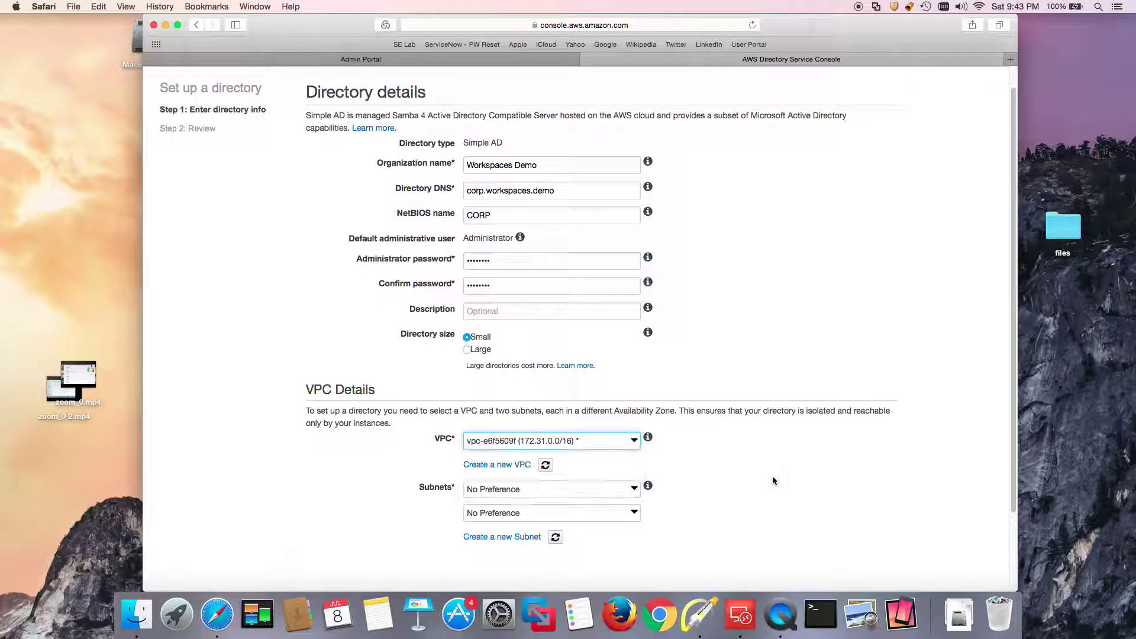
scroll(713, 496, down, 1)
click(624, 481)
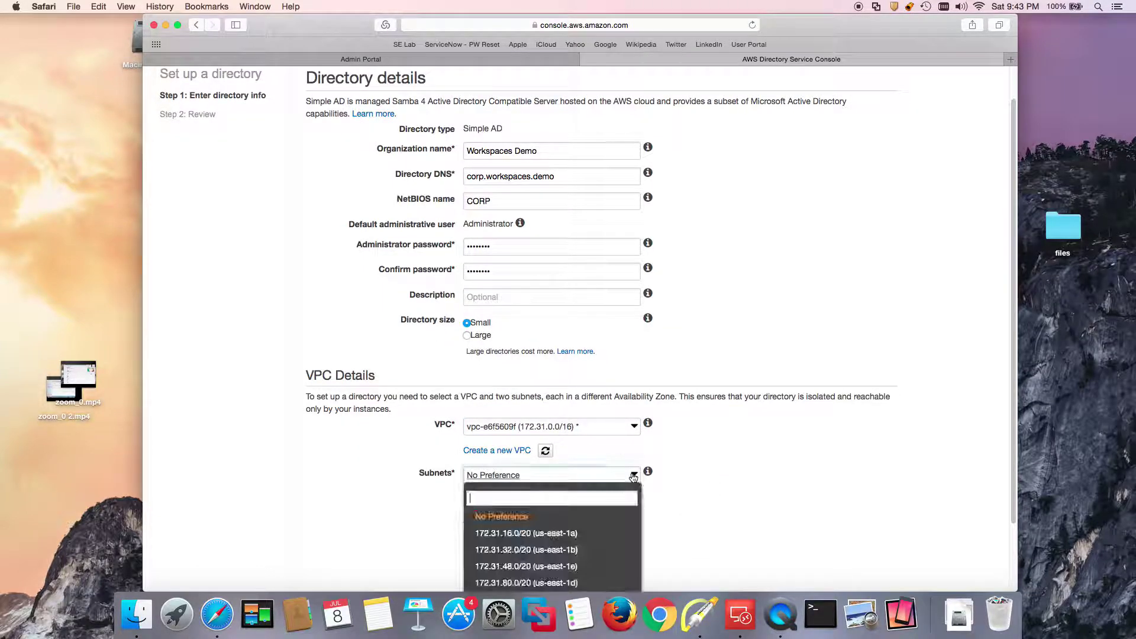
scroll(778, 489, down, 3)
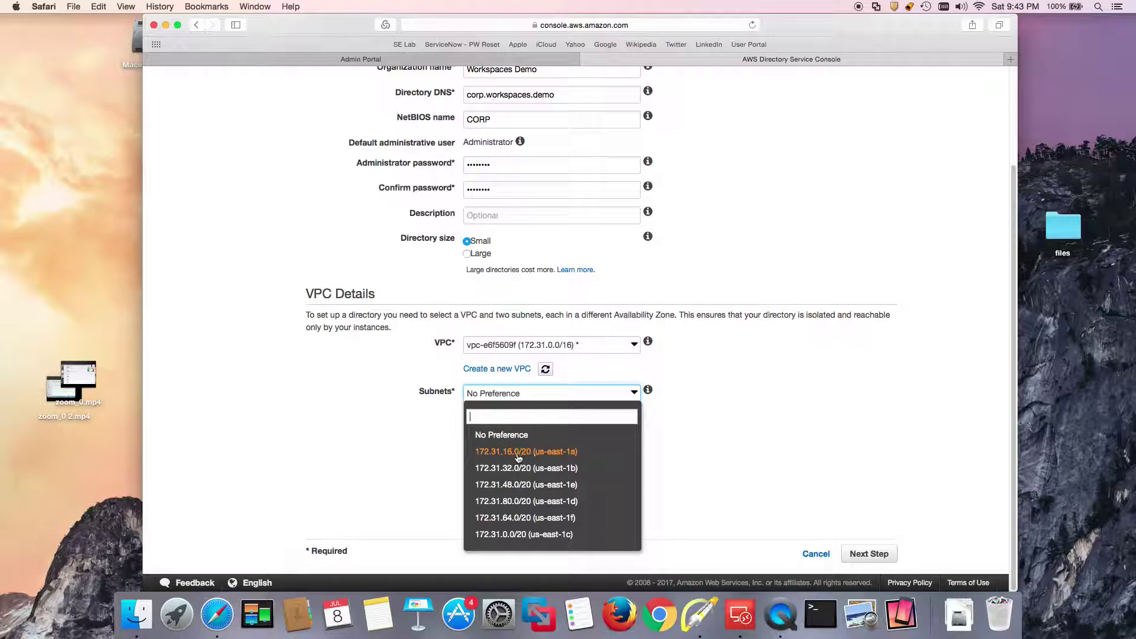
click(552, 453)
click(867, 554)
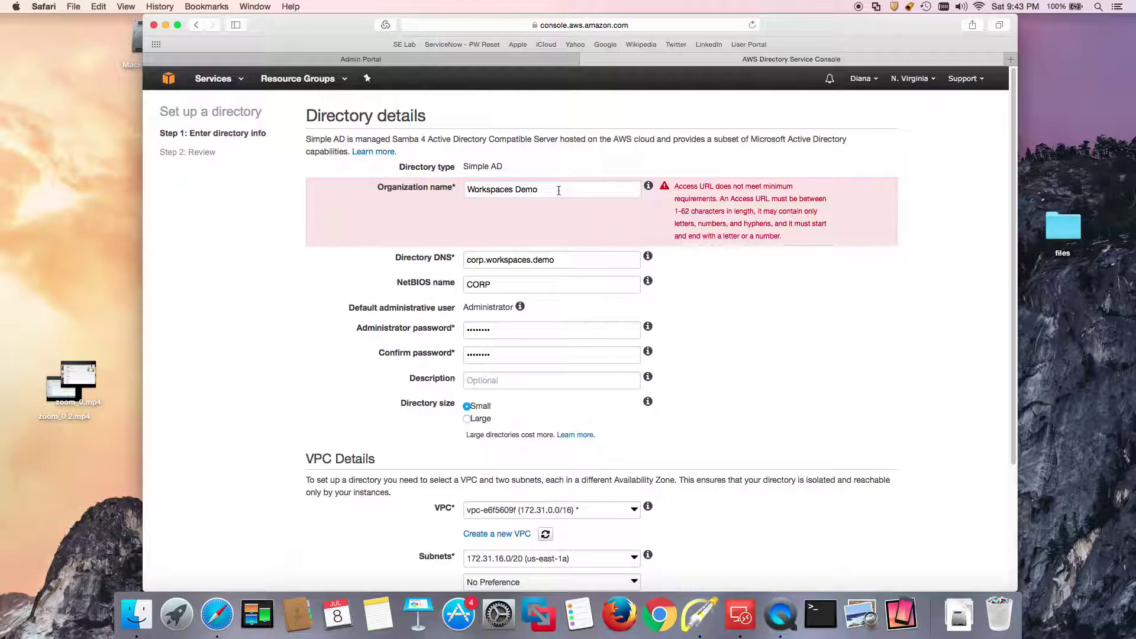
Remove the space from the organization name so it reads WorkspacesDemo.
drag(558, 189, 465, 190)
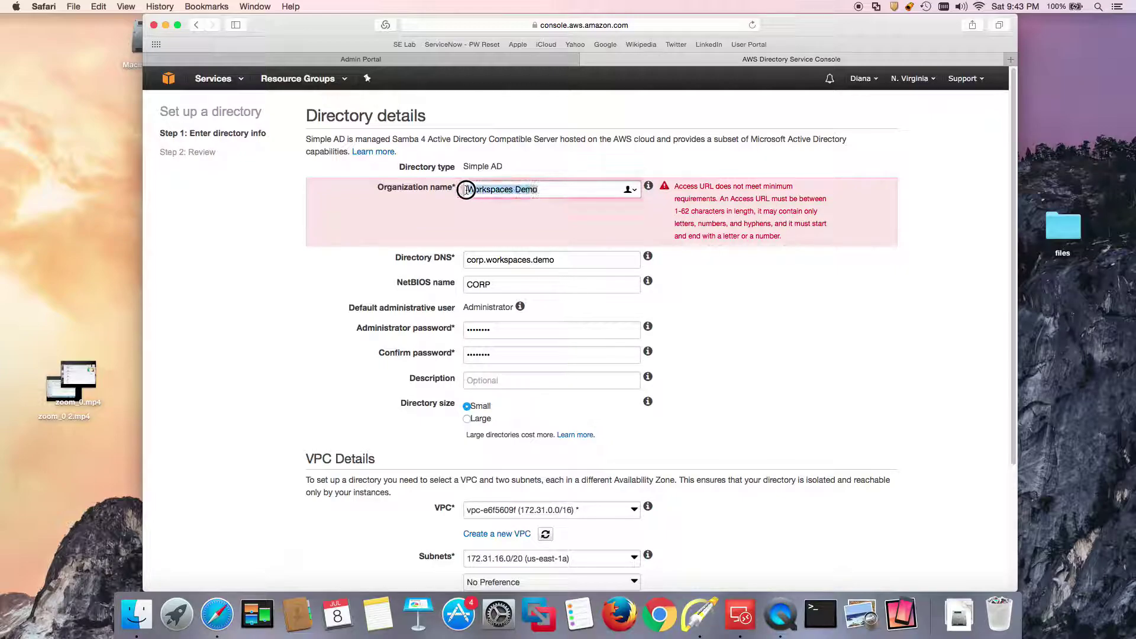
click(513, 189)
key(BackSpace)
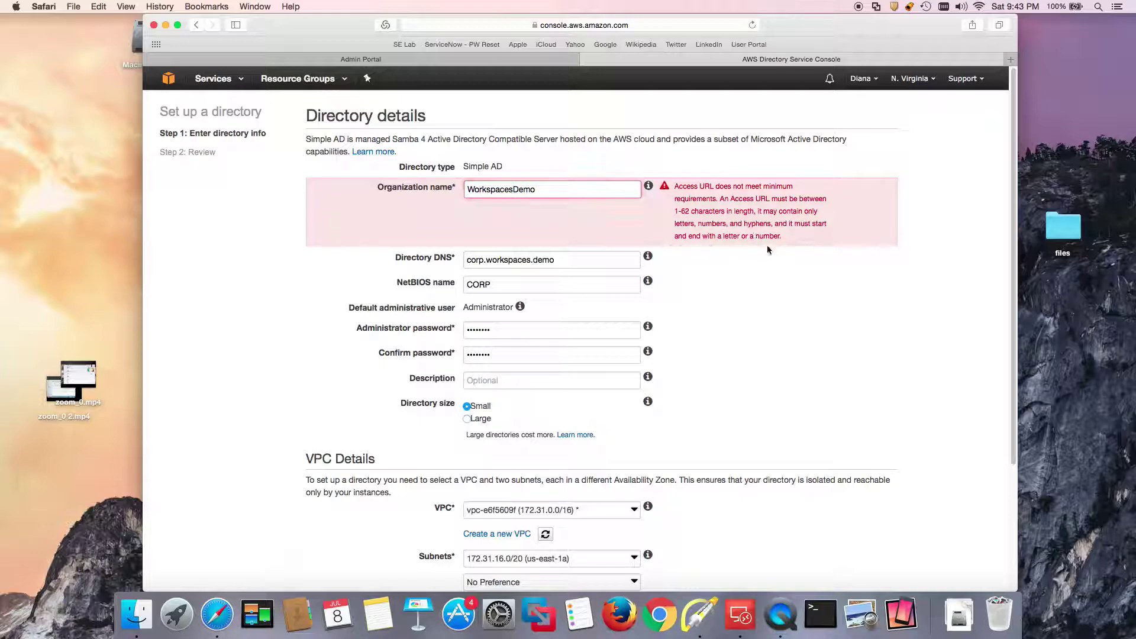
scroll(767, 249, down, 5)
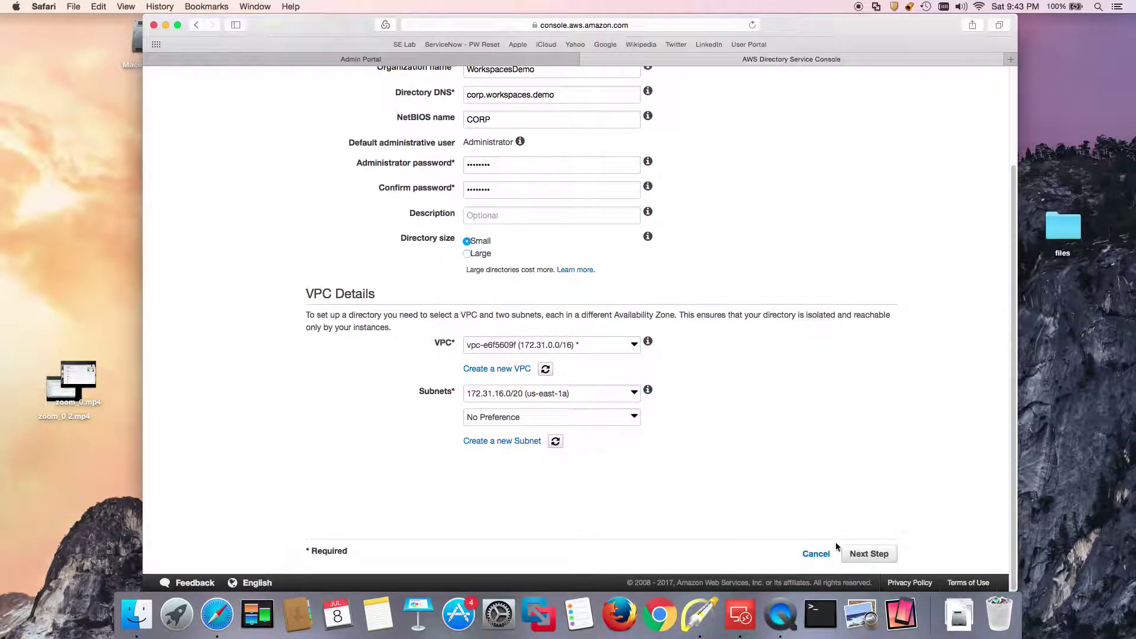
scroll(731, 360, up, 4)
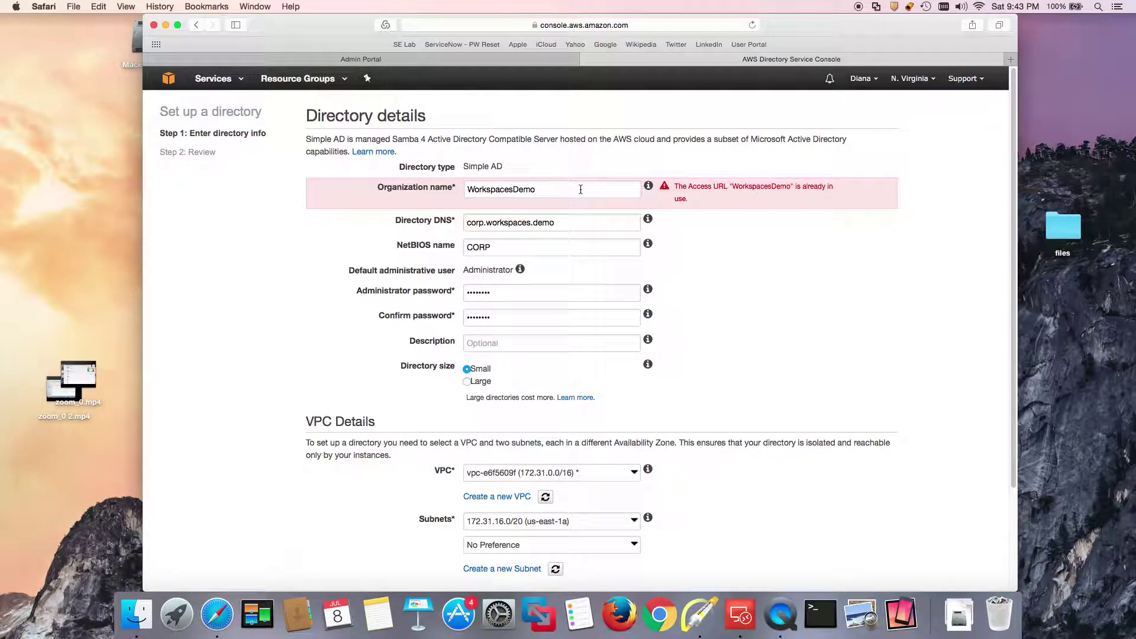
Prefix the organization name with 'Centrifying' so the access URL is unused.
drag(544, 189, 460, 193)
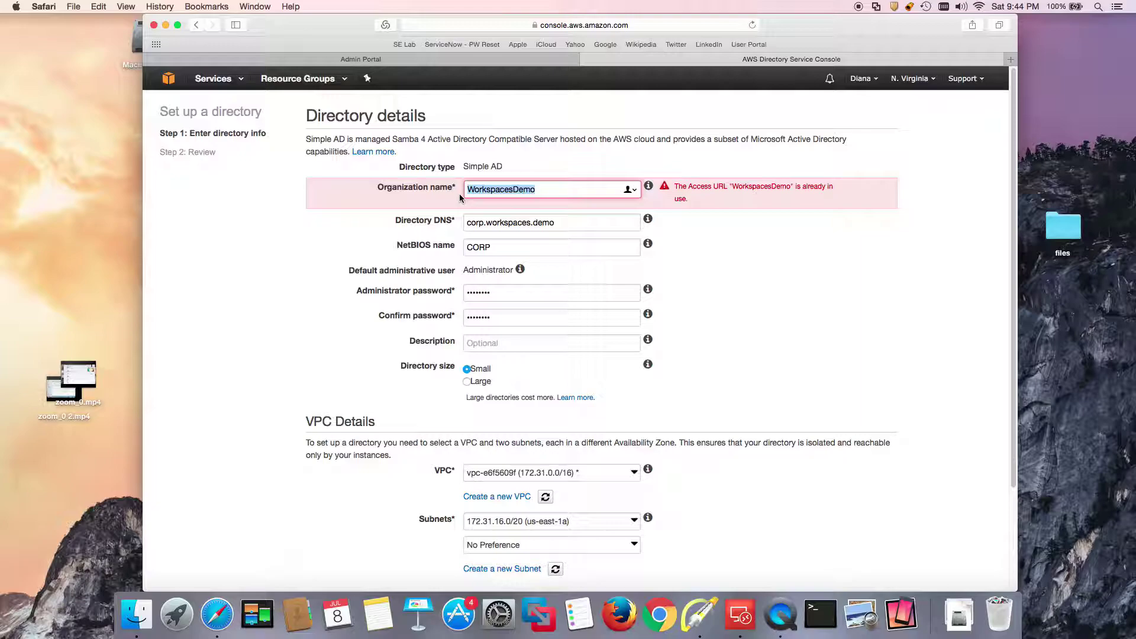
key(Left)
text(Centrifying)
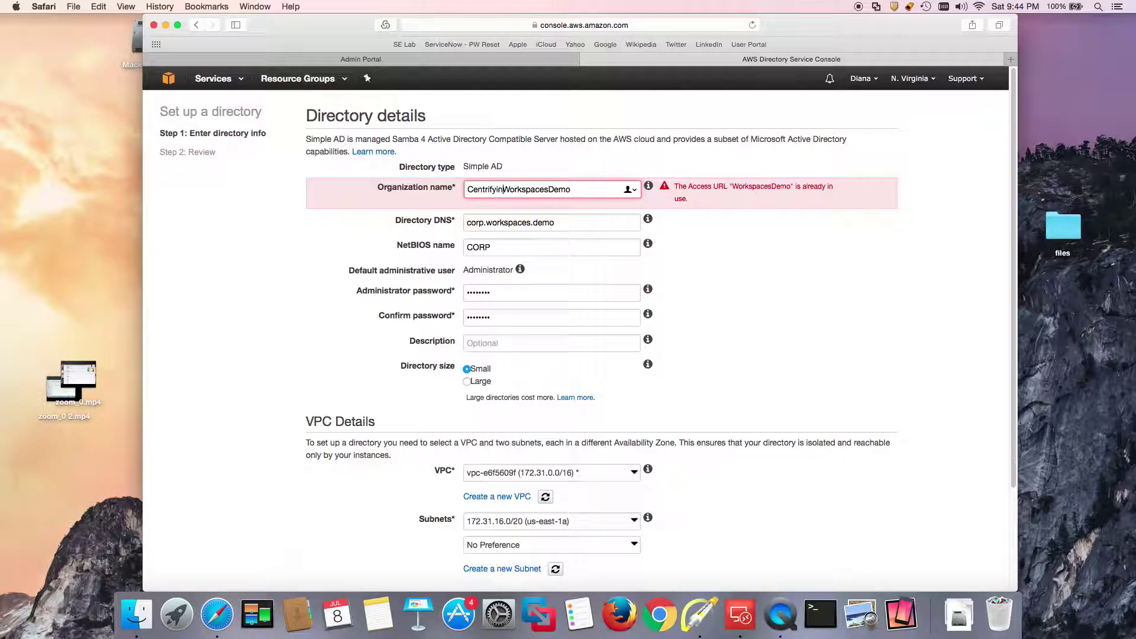
scroll(799, 447, down, 5)
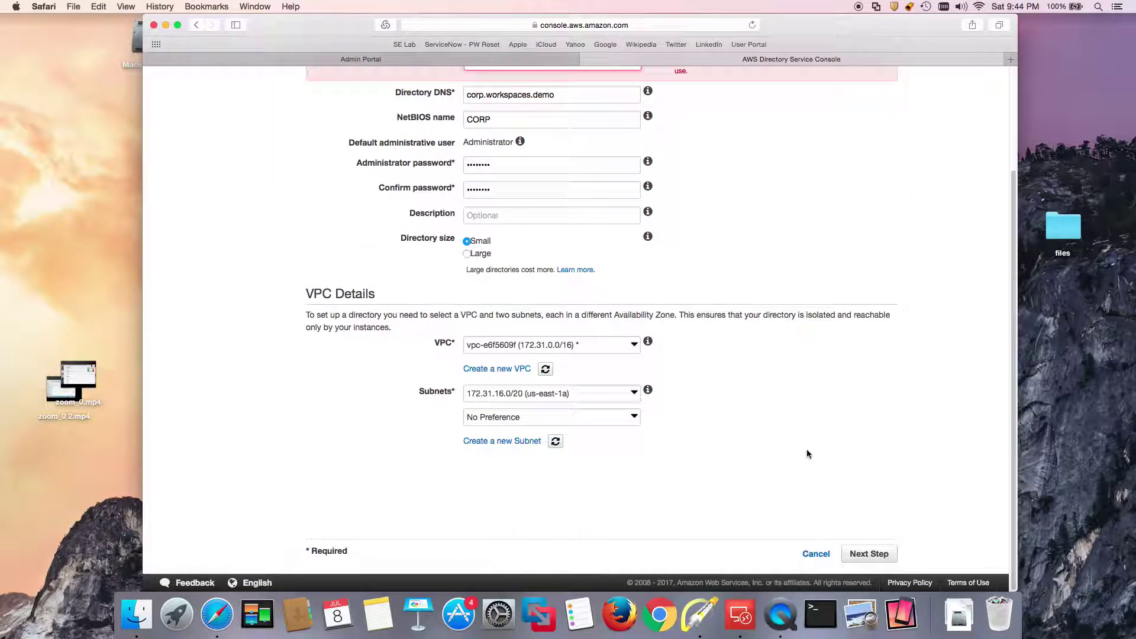
Review and create the Simple AD directory corp.workspaces.demo, declining Safari's password save.
click(870, 554)
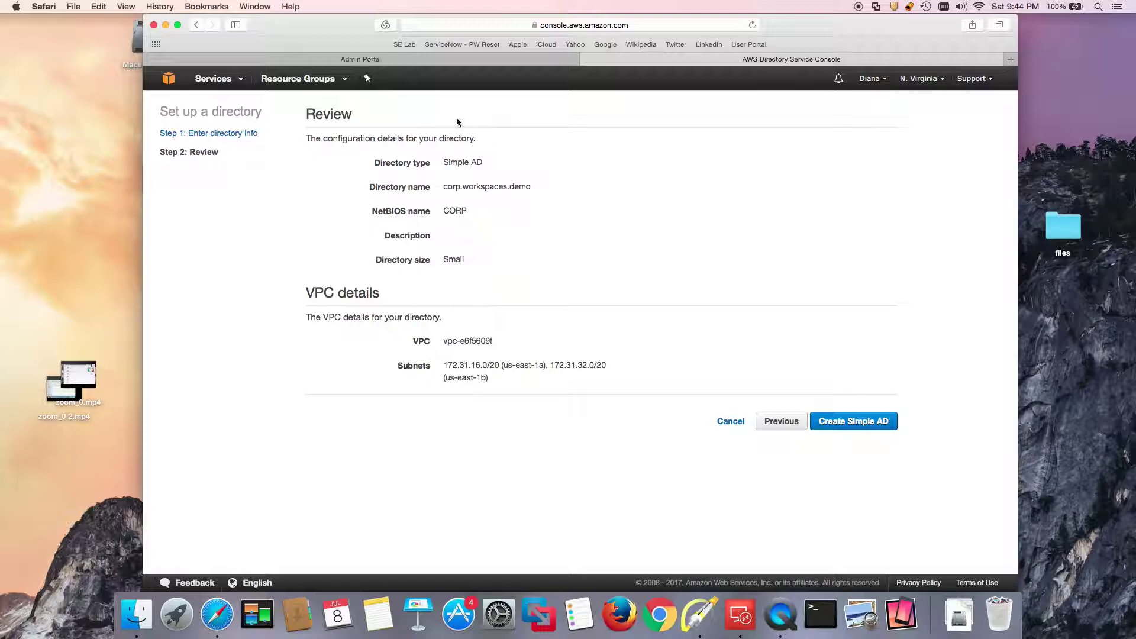
click(852, 423)
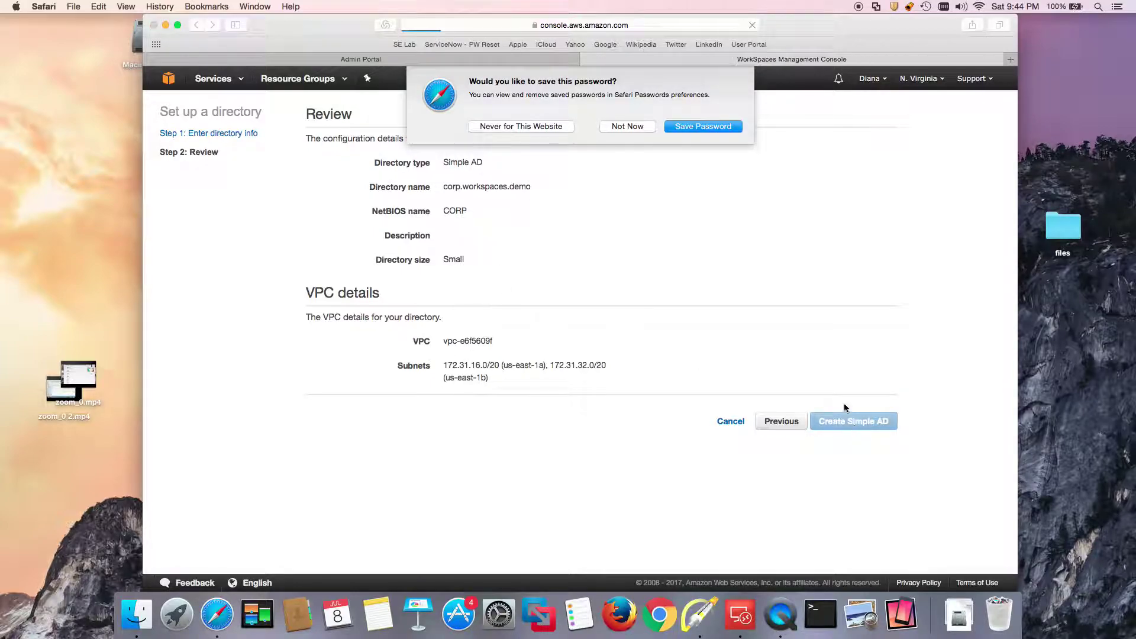
click(621, 127)
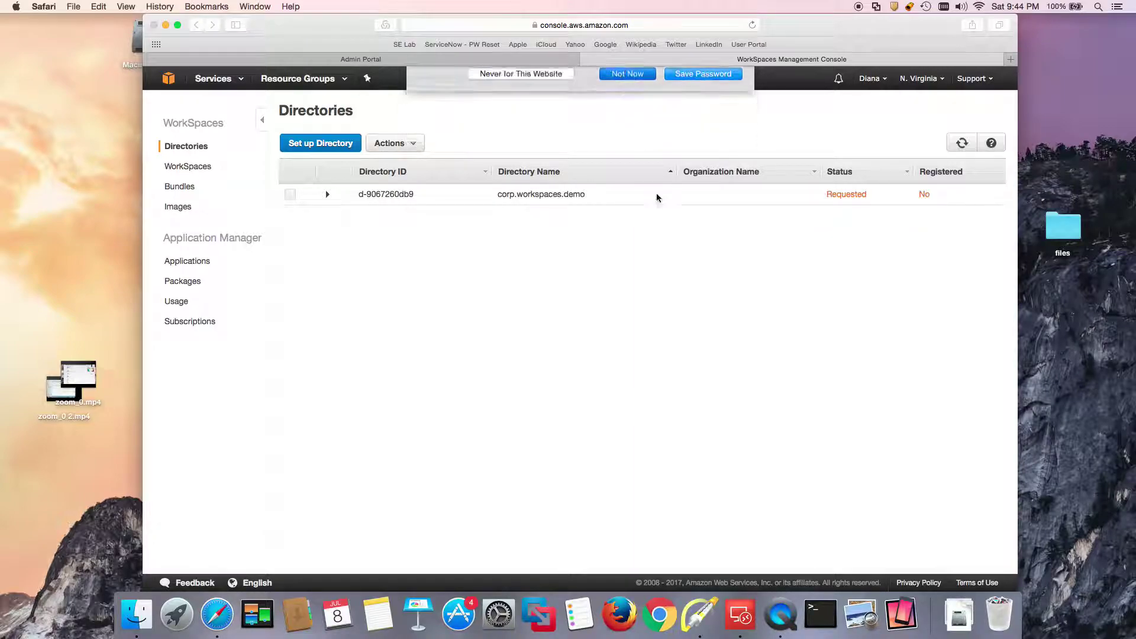